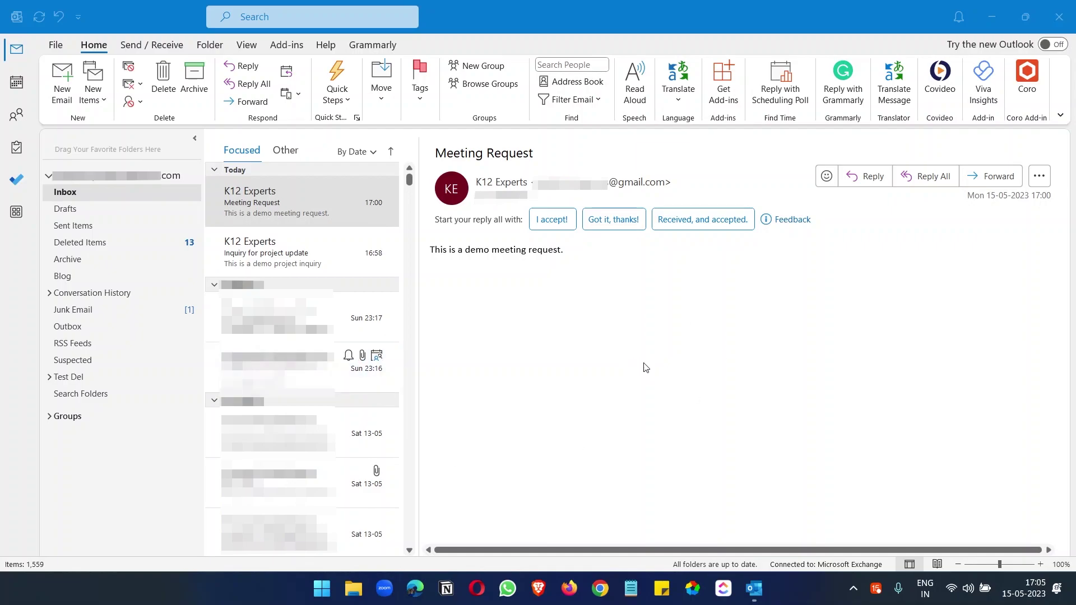
# - Create a blank email and show the My Templates pane beside it
pyautogui.hotkey('ctrl', 'n')
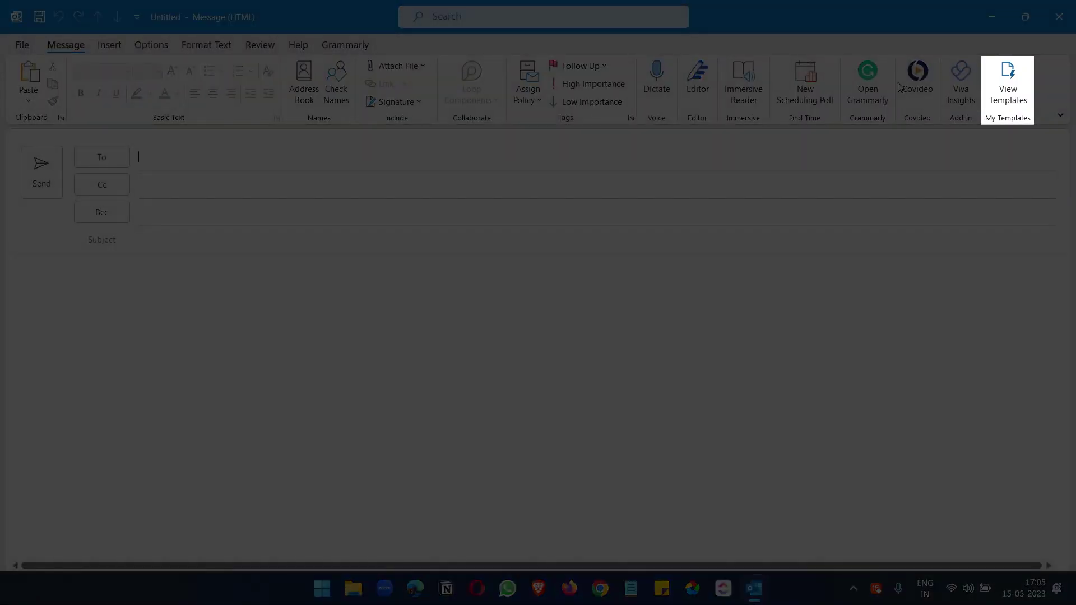
pyautogui.click(1003, 89)
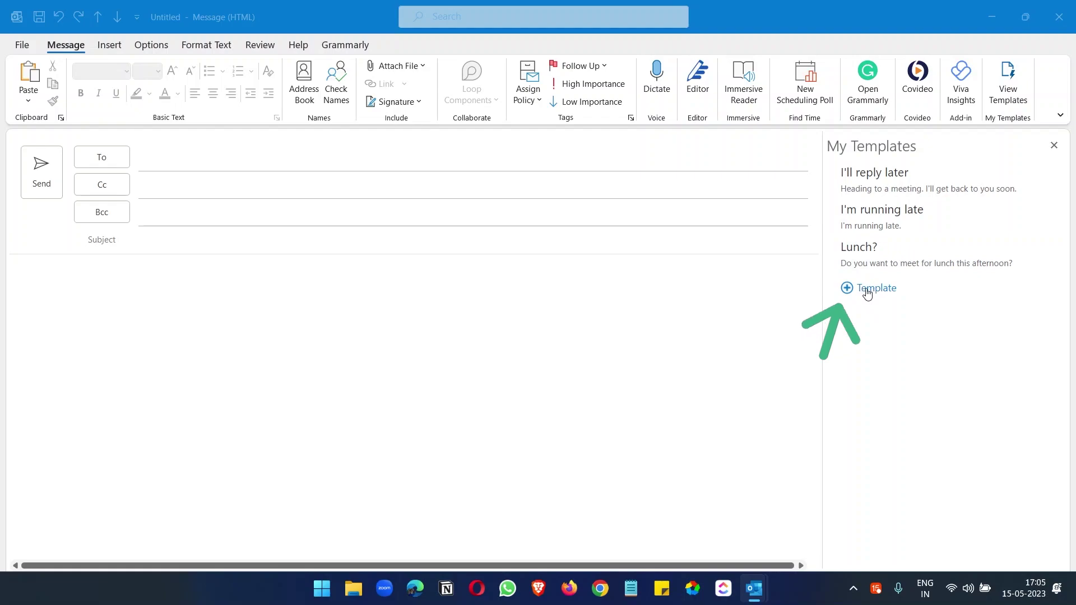
# - Add a 'Reply to: Project Update Request' template with the pasted project-progress reply as its body
pyautogui.click(867, 294)
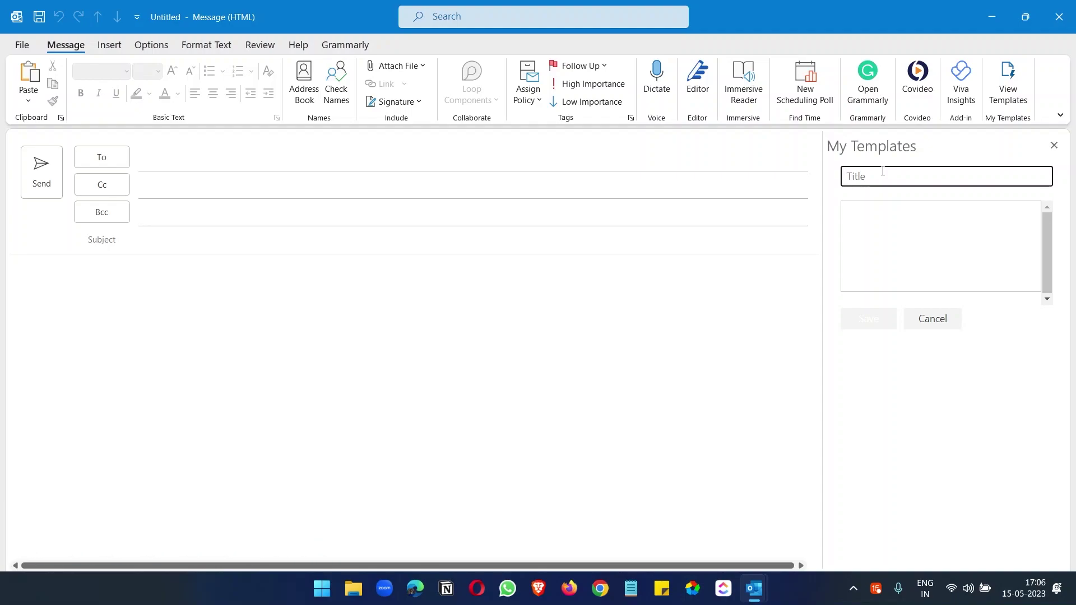
pyautogui.write('Reply to: Project Update Request')
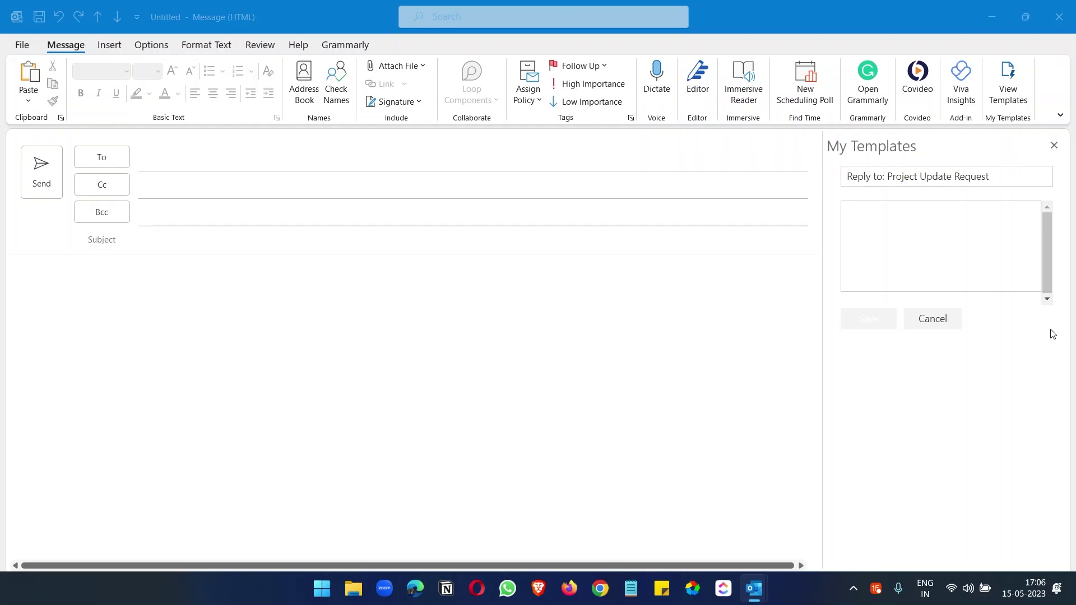
pyautogui.click(901, 231)
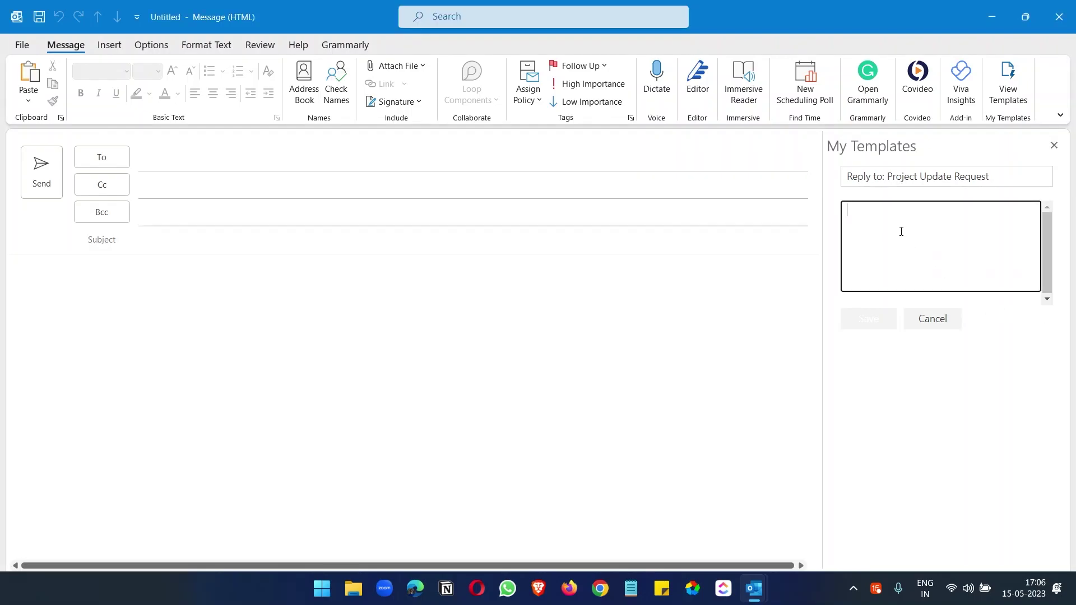
pyautogui.write("Hi  Thank you for your email requesting an update on the project.  I'm pleased to report that our team is making good progress. We've successfully completed the first two phases and are currently focused on phase three. Our key priority remains to maintain the quality of our work while adhering to the timeline.  I'll provide a more detailed report during our next team meeting. However, if you have any immediate questions or need further clarification, please don't hesitate to ask.  Thank you for your continued support and guidance.  Best regards, John")
pyautogui.click(872, 317)
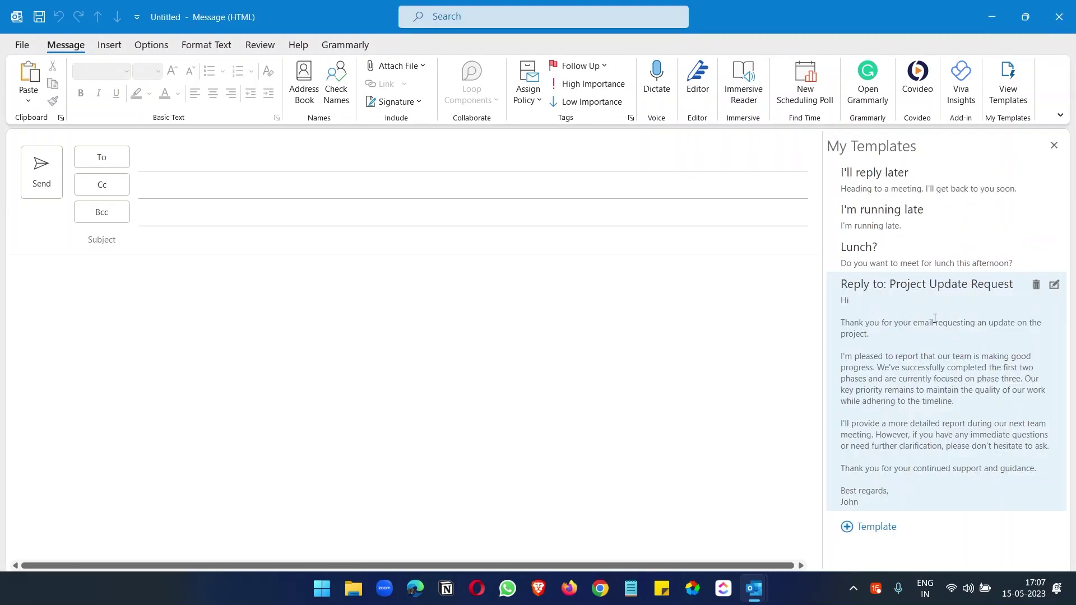
pyautogui.click(879, 299)
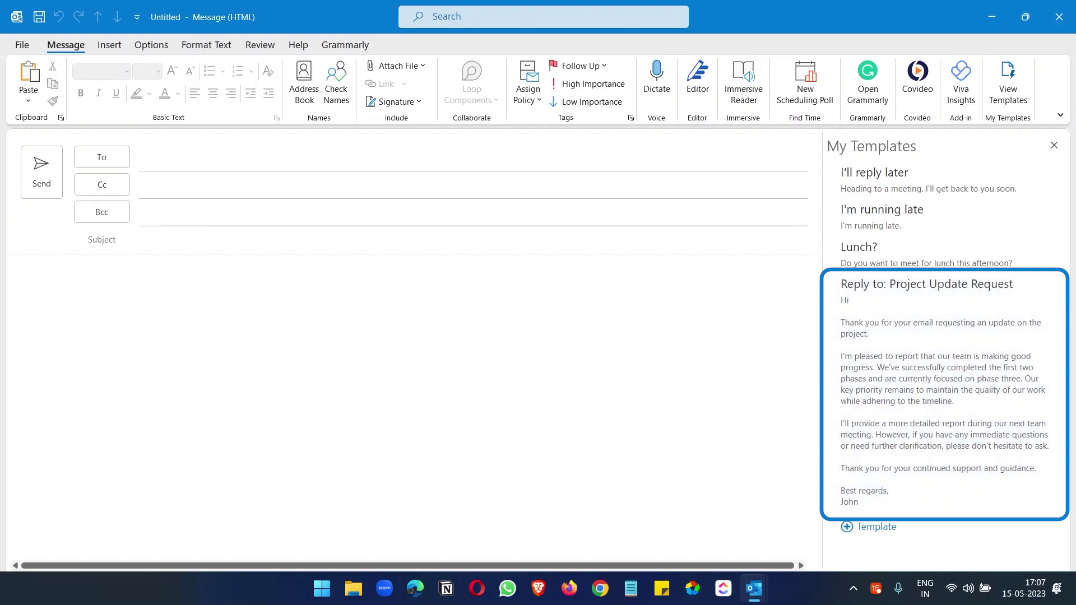
pyautogui.click(895, 300)
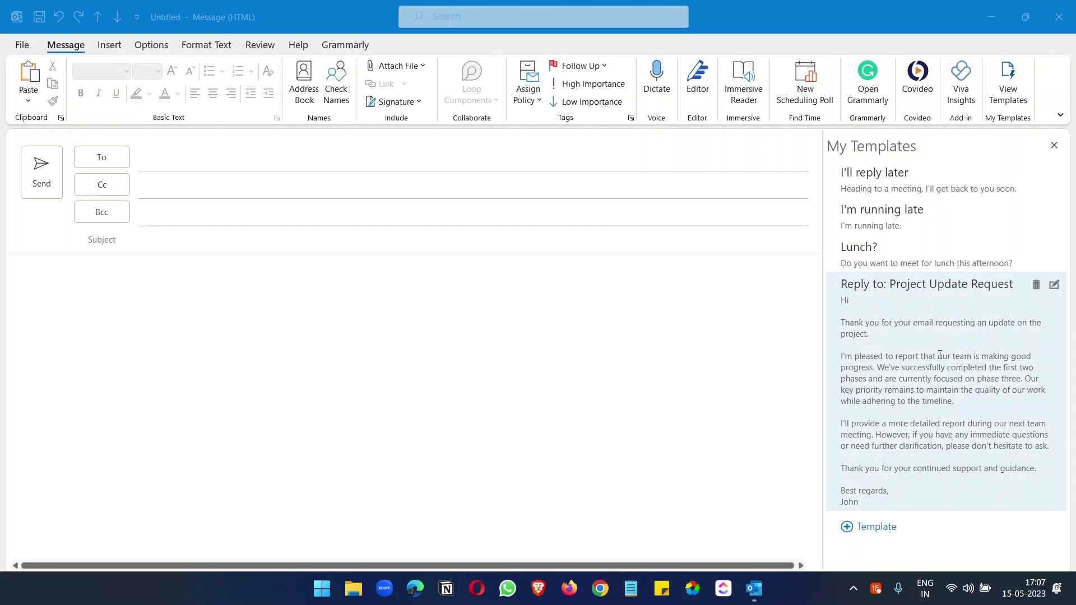
pyautogui.click(971, 297)
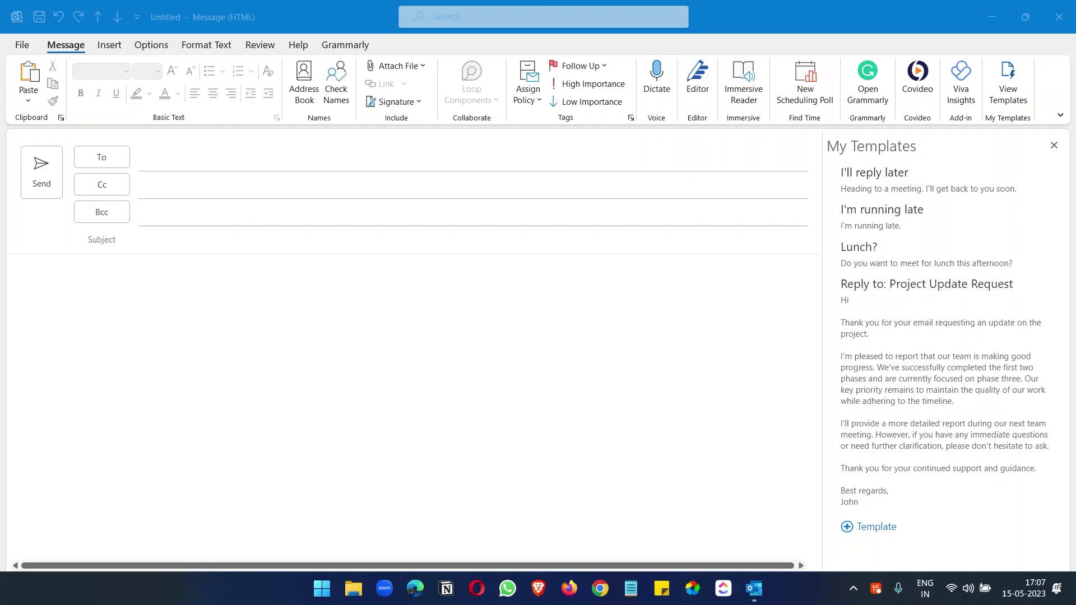
# - Add a 'Zoom meeting invite' template whose body is the pasted Zoom invitation
pyautogui.click(880, 529)
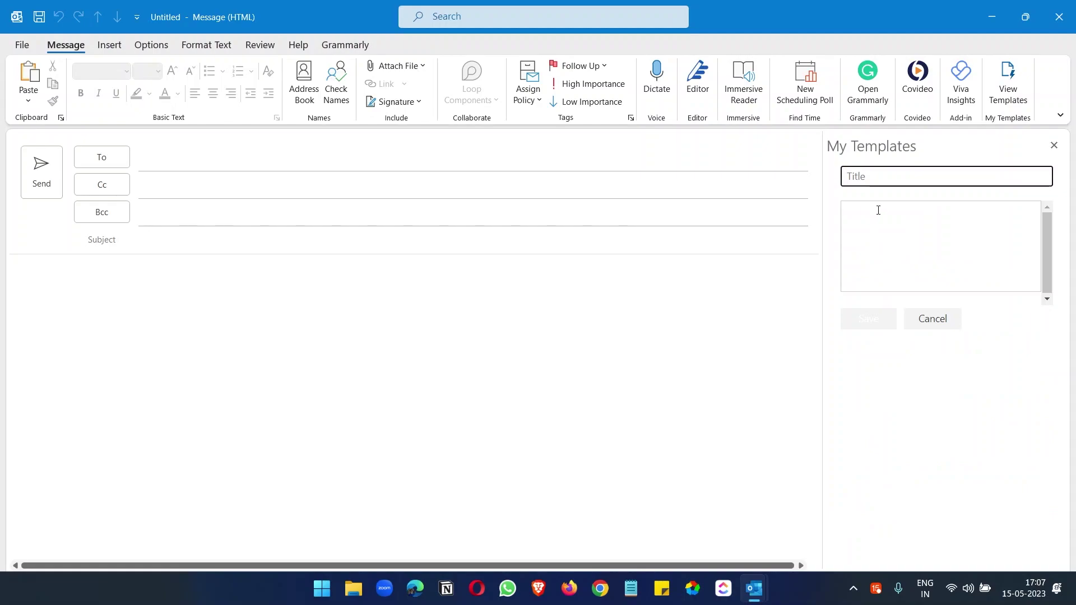
pyautogui.write('Zoom meeting invite')
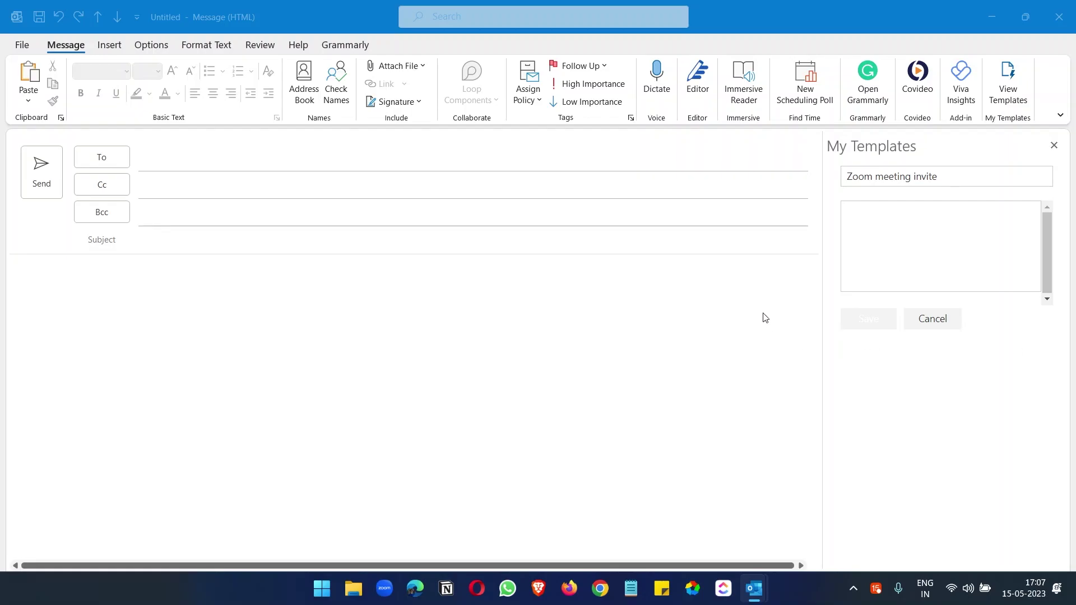
pyautogui.click(856, 247)
pyautogui.hotkey('ctrl', 'v')
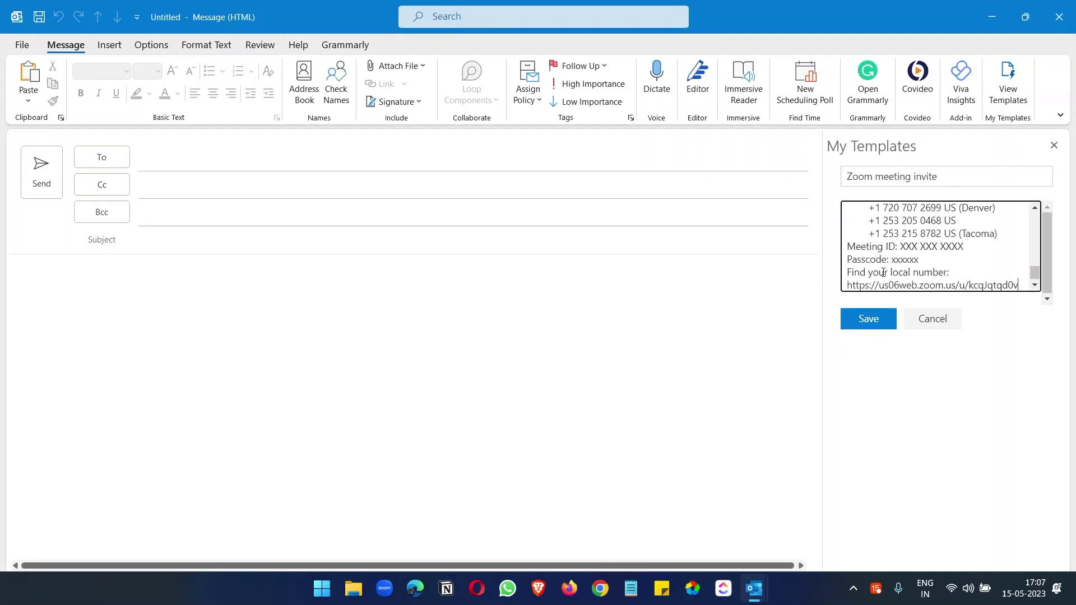
pyautogui.click(868, 318)
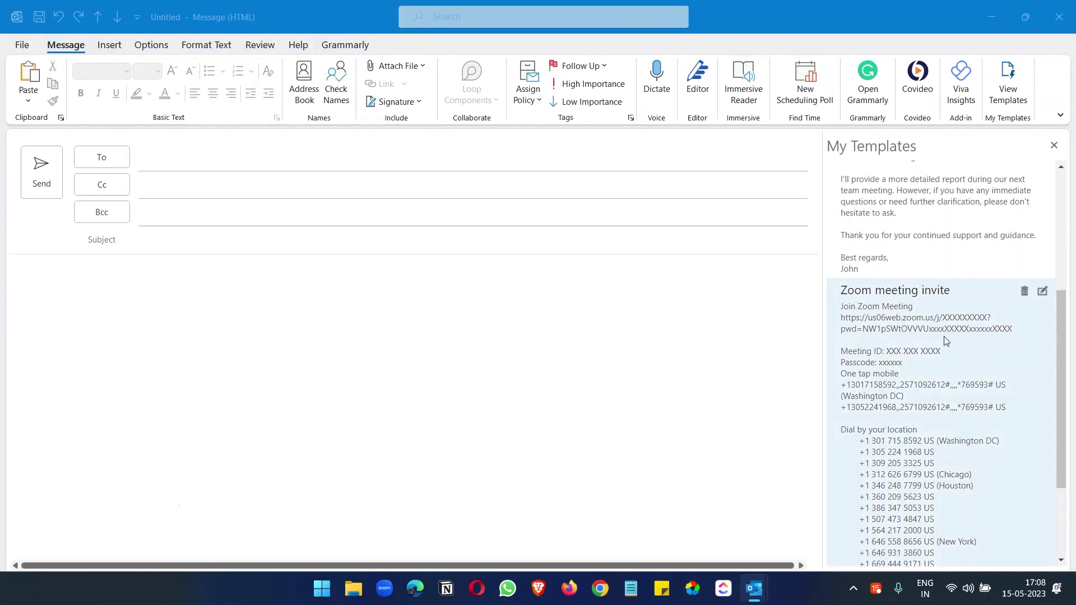
pyautogui.scroll(-10, 944, 336)
# - Save a 'Reply to: Meeting Request Respon' template with the pasted meeting-request reply
pyautogui.click(863, 555)
pyautogui.write('Reply to: Meeting Request Respon')
pyautogui.click(891, 234)
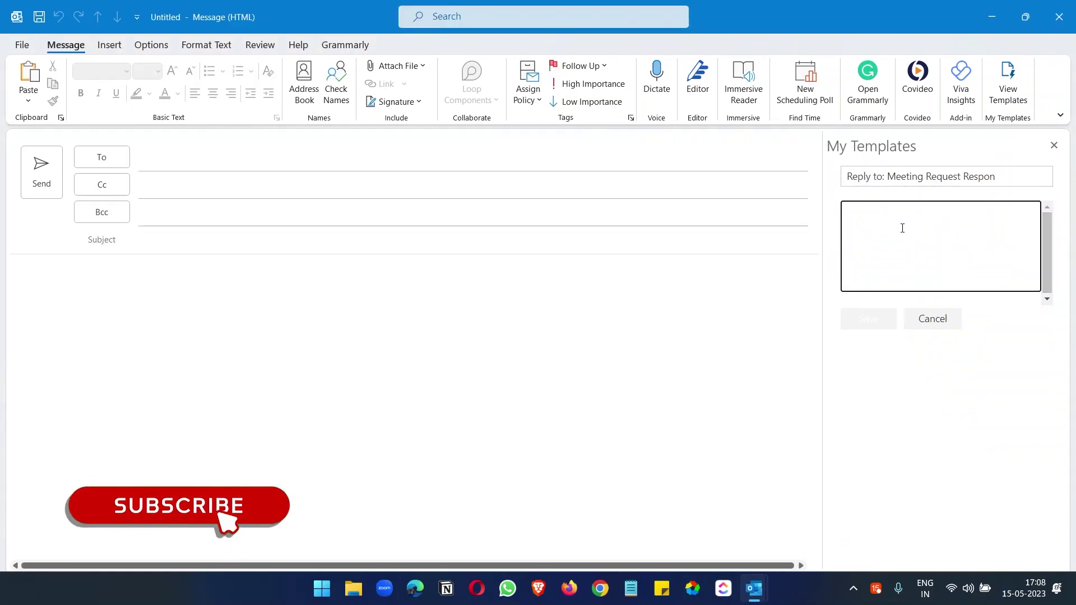
pyautogui.hotkey('ctrl', 'v')
pyautogui.click(867, 321)
# - Close the unused blank message window to return to the inbox
pyautogui.scroll(2, 936, 327)
pyautogui.scroll(5, 936, 328)
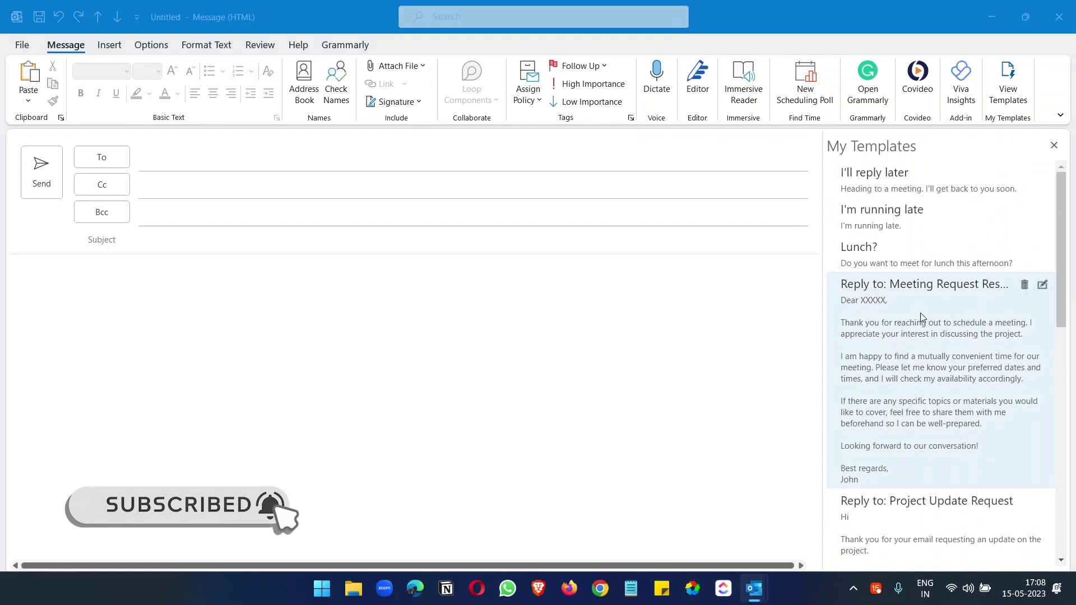
pyautogui.scroll(-4, 920, 342)
pyautogui.scroll(-6, 917, 346)
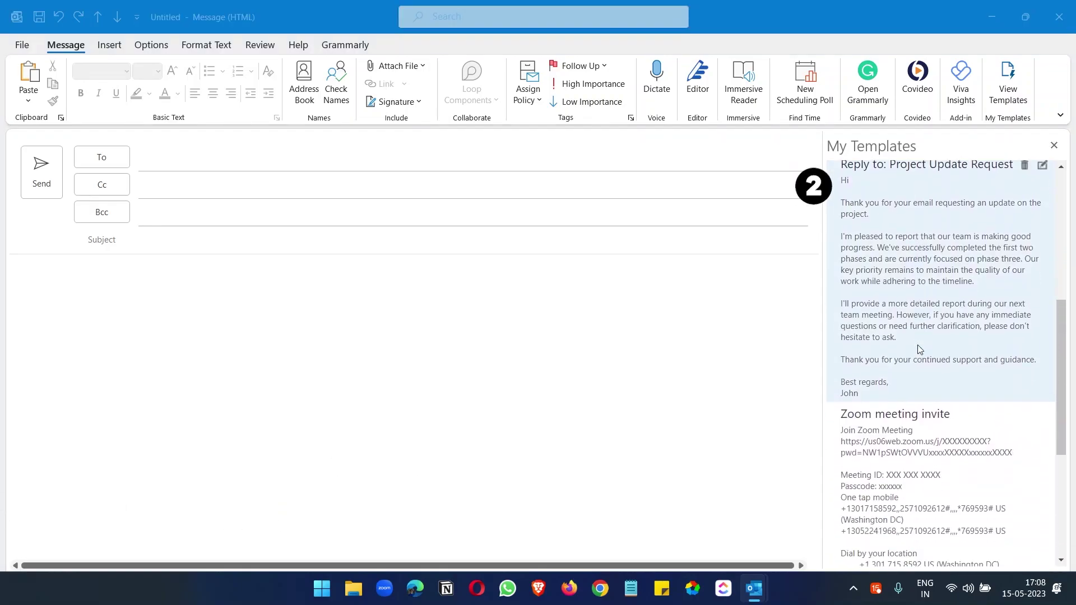
pyautogui.scroll(3, 919, 370)
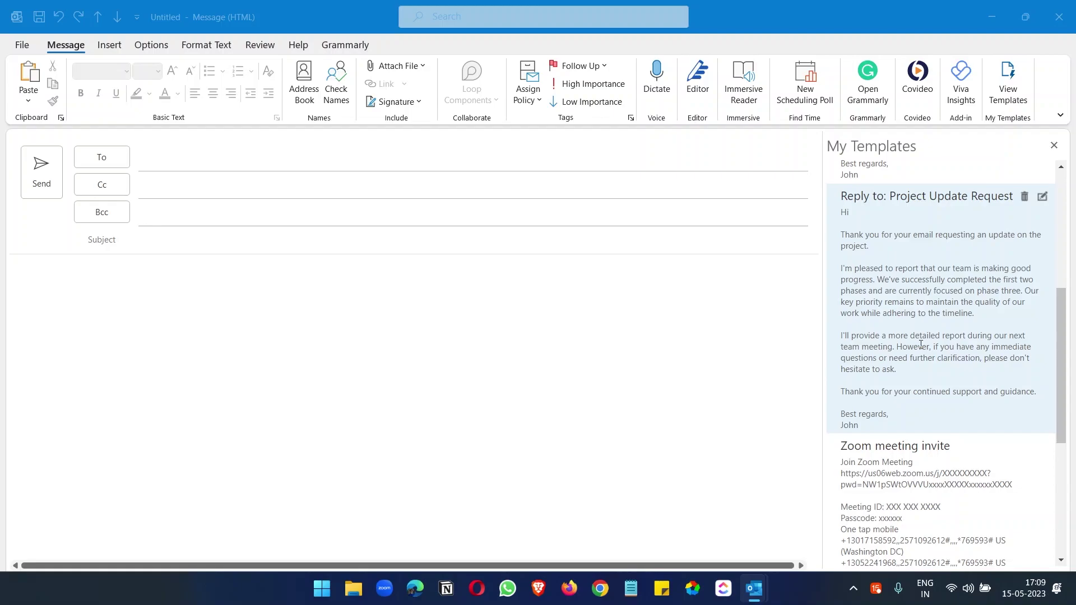
pyautogui.click(1054, 21)
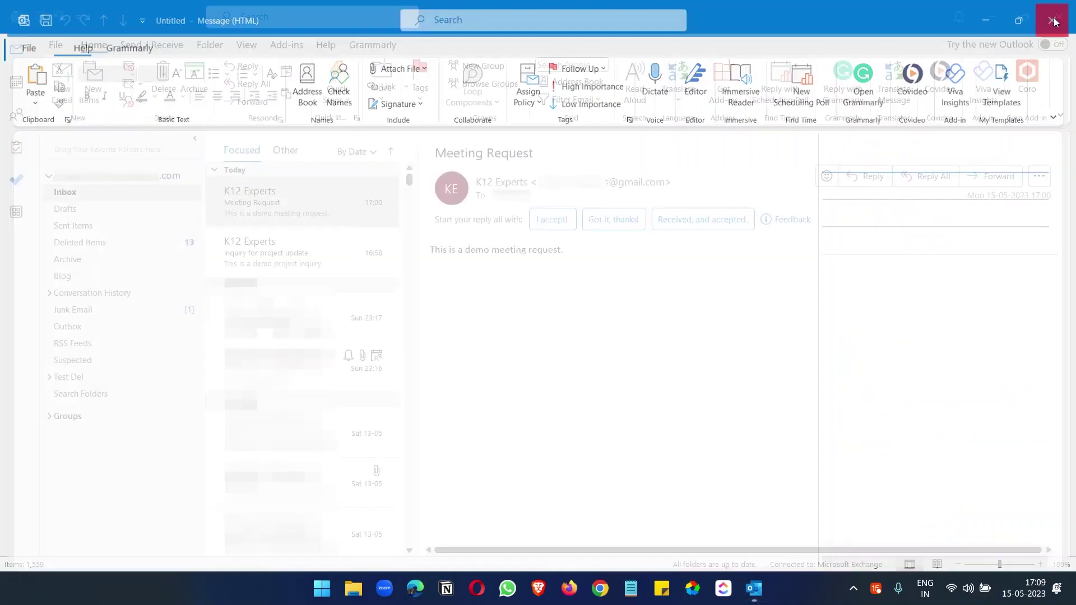
# - Reply to the Inquiry for project update email using the Project Update Request template
pyautogui.click(284, 259)
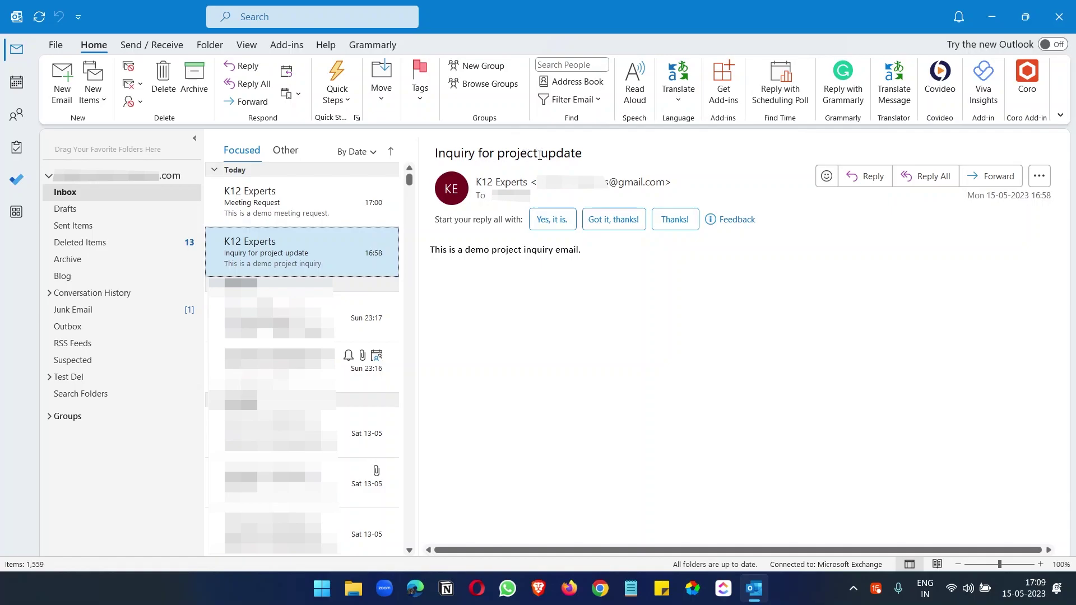
pyautogui.click(866, 178)
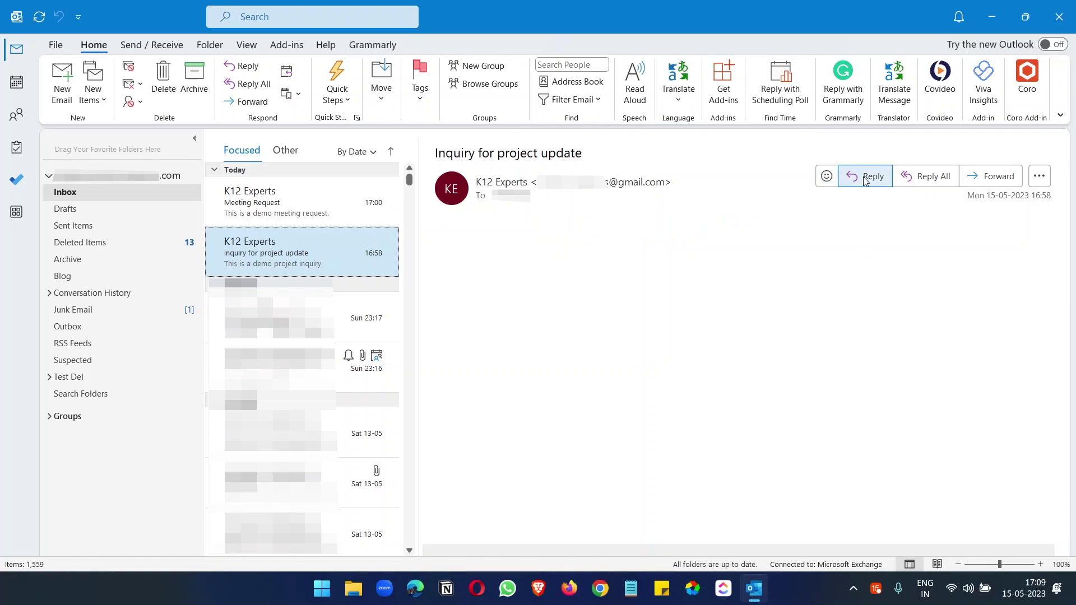
pyautogui.click(962, 94)
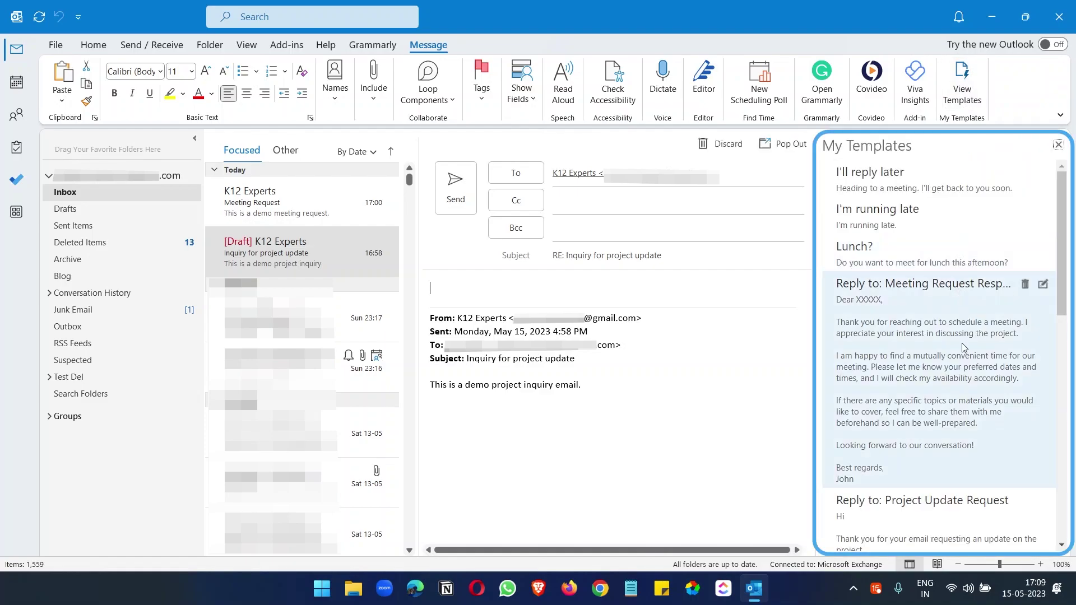
pyautogui.scroll(-6, 963, 348)
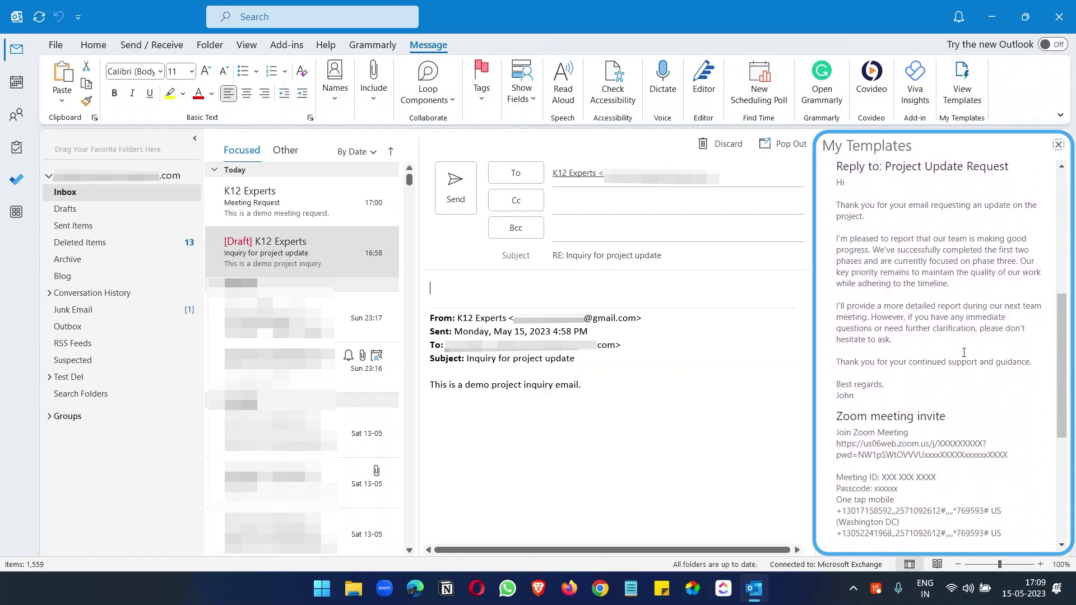
pyautogui.scroll(-3, 964, 353)
pyautogui.scroll(6, 963, 351)
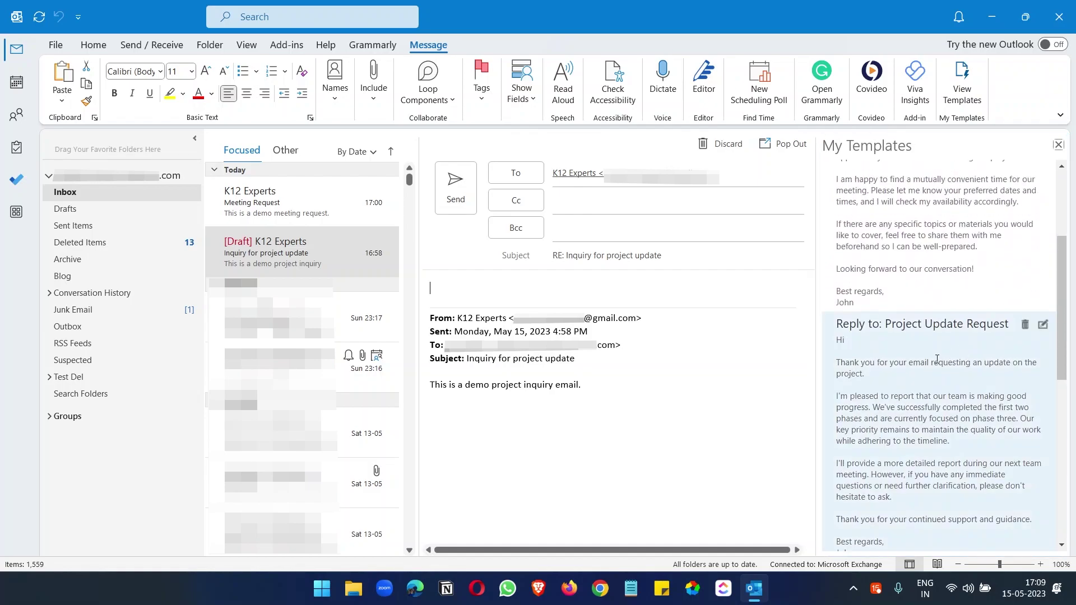
pyautogui.click(936, 359)
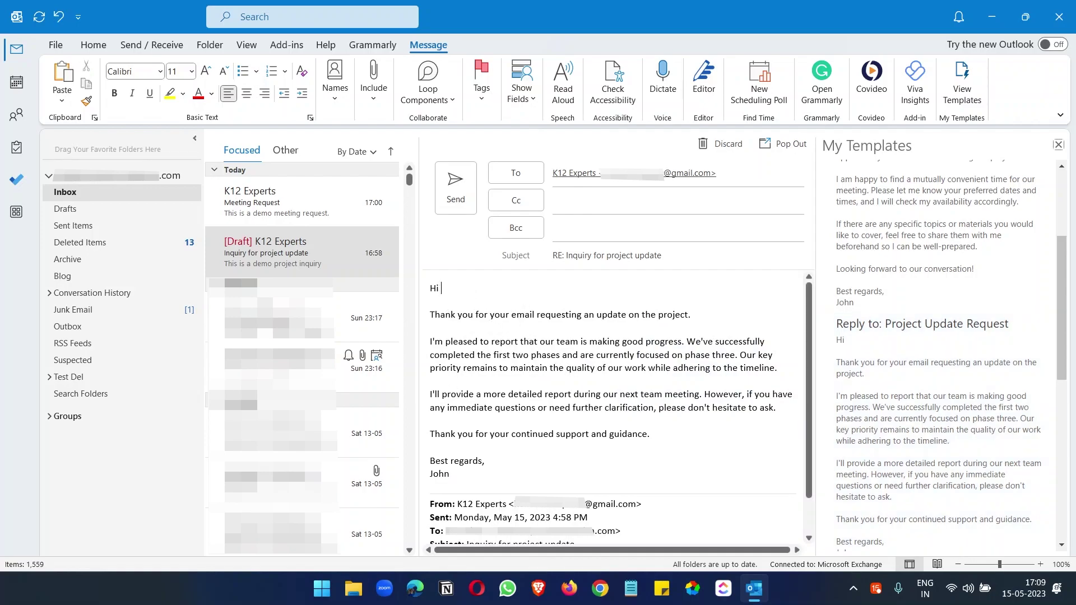
# - Change the reply's greeting to 'Hi XXX,' and send it
pyautogui.write('John')
pyautogui.press('BackSpace')
pyautogui.press('BackSpace')
pyautogui.press('BackSpace')
pyautogui.press('BackSpace')
pyautogui.write('XXX,')
pyautogui.click(455, 186)
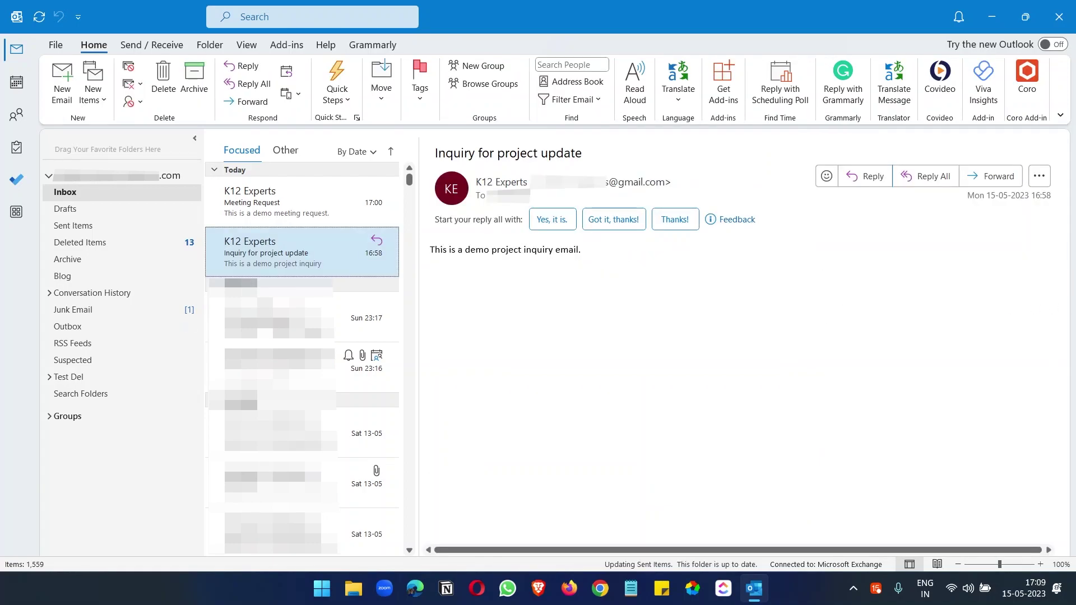
# - Open the Meeting Request email, reply with the Zoom meeting invite template, and send
pyautogui.click(296, 215)
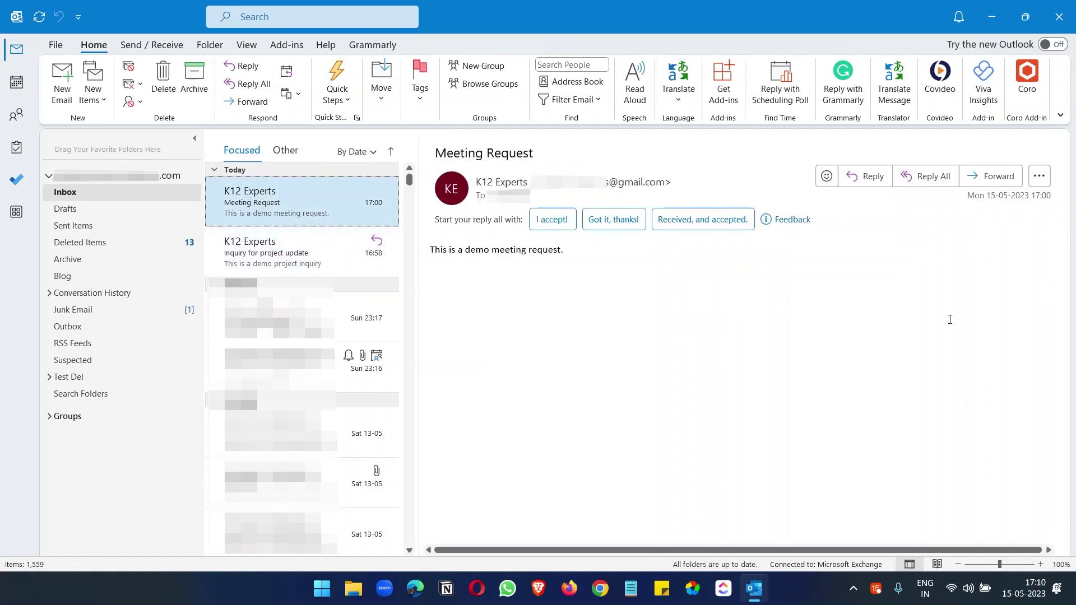
pyautogui.click(869, 177)
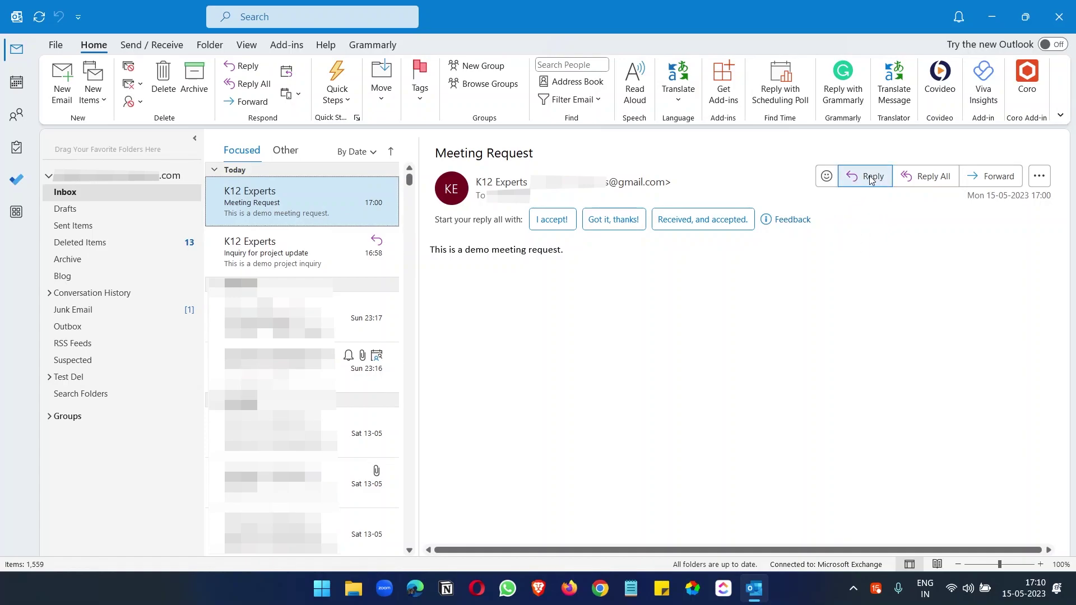
pyautogui.click(958, 98)
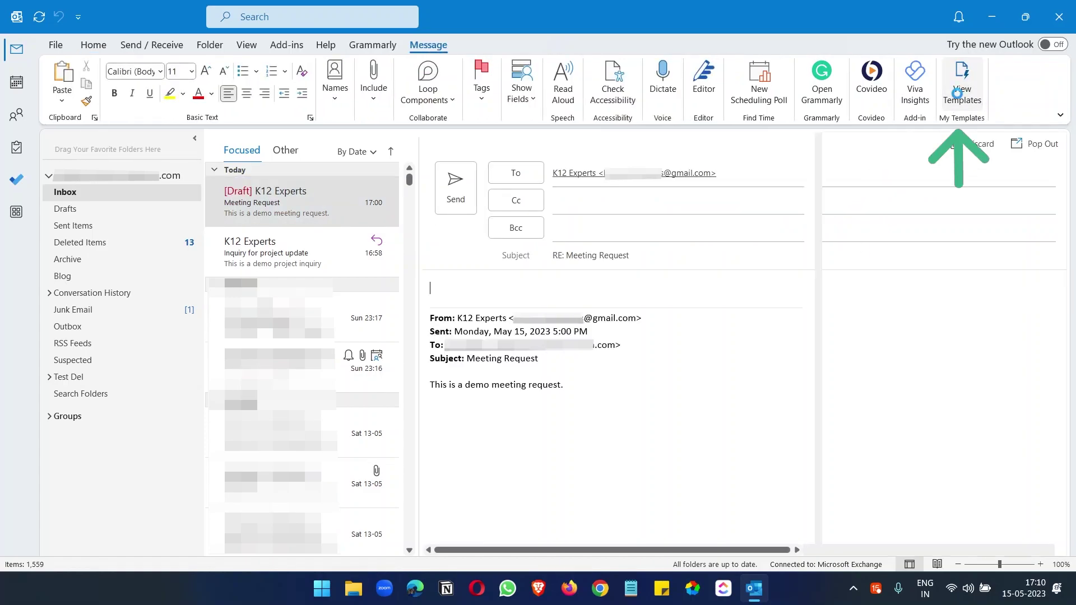
pyautogui.scroll(-10, 959, 264)
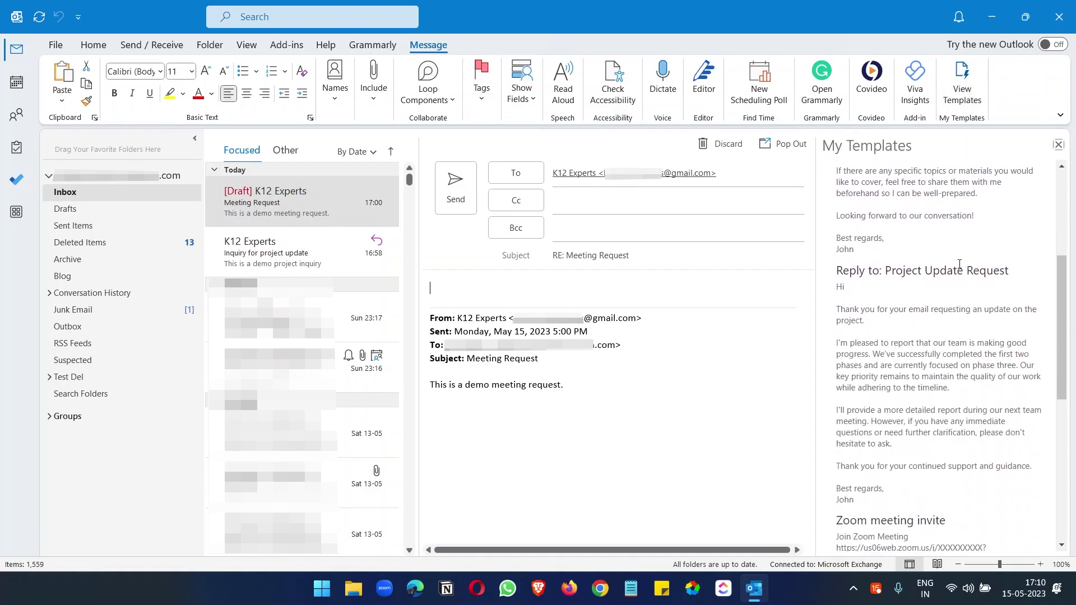
pyautogui.click(908, 380)
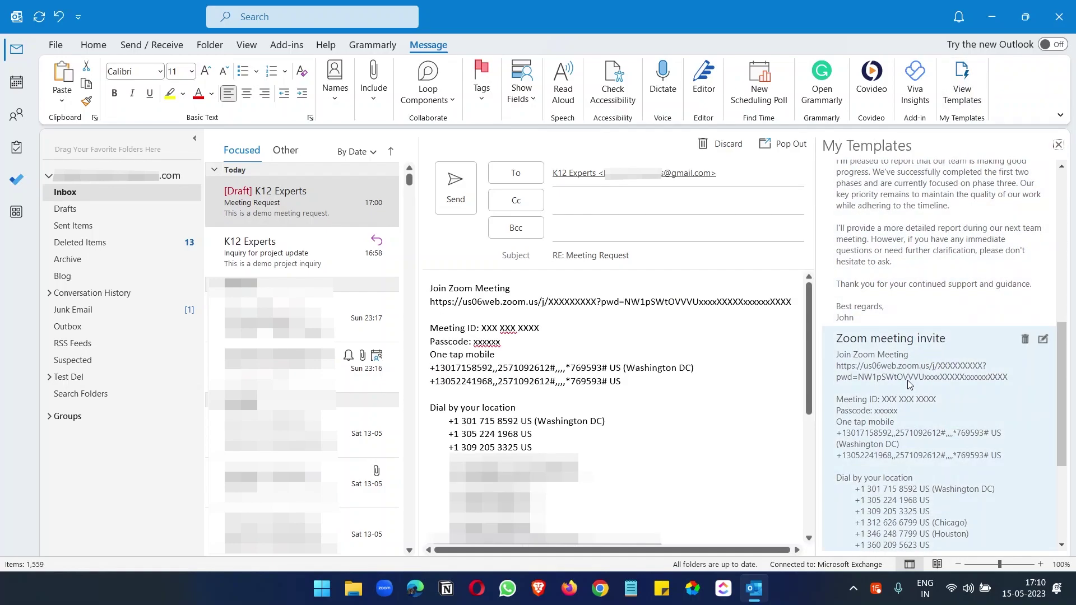
pyautogui.scroll(-5, 600, 408)
pyautogui.scroll(5, 602, 410)
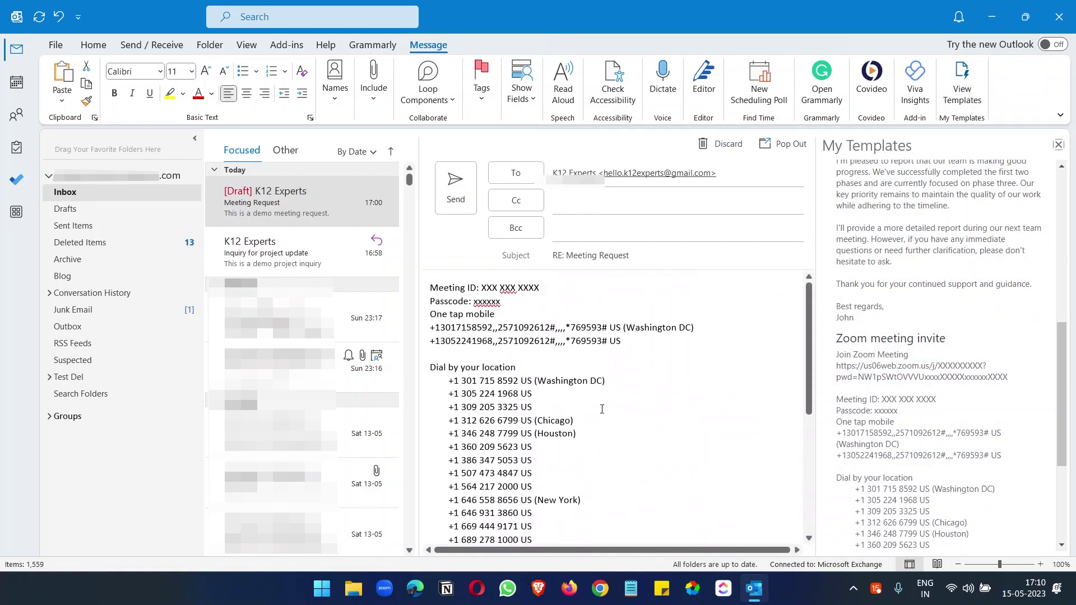
pyautogui.click(455, 195)
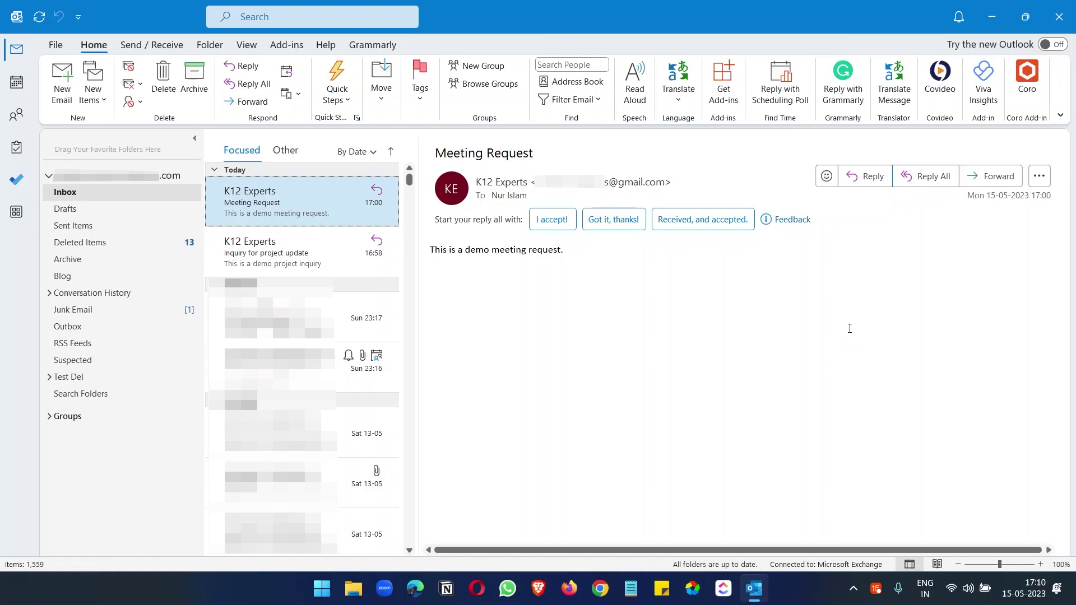
# - Start a new email filled with the Zoom meeting invite template
pyautogui.click(62, 88)
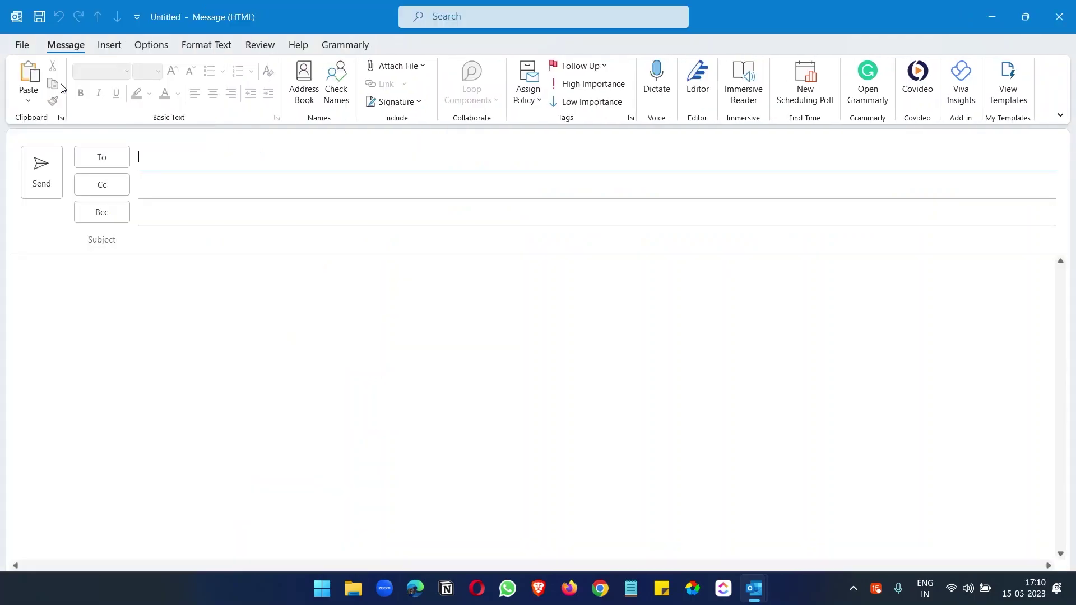
pyautogui.click(1007, 84)
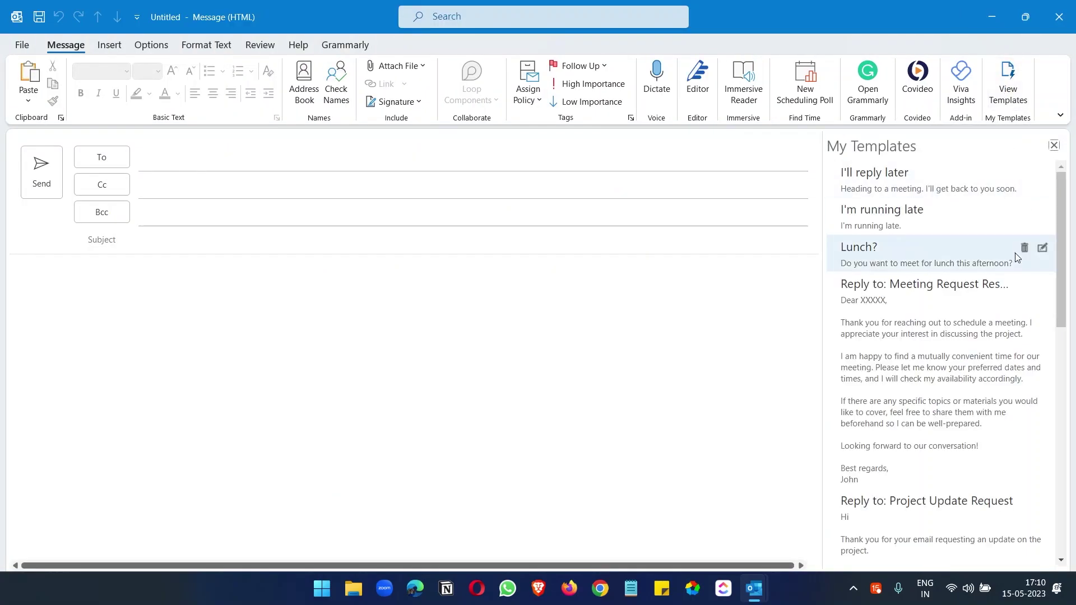
pyautogui.scroll(-4, 1009, 319)
pyautogui.scroll(-4, 1010, 320)
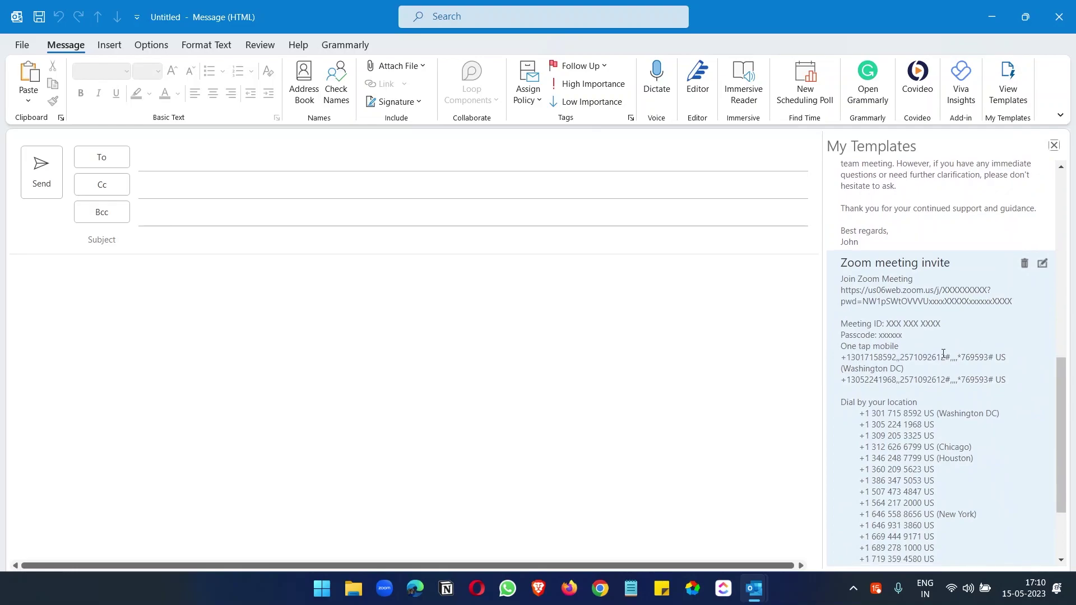
pyautogui.click(943, 353)
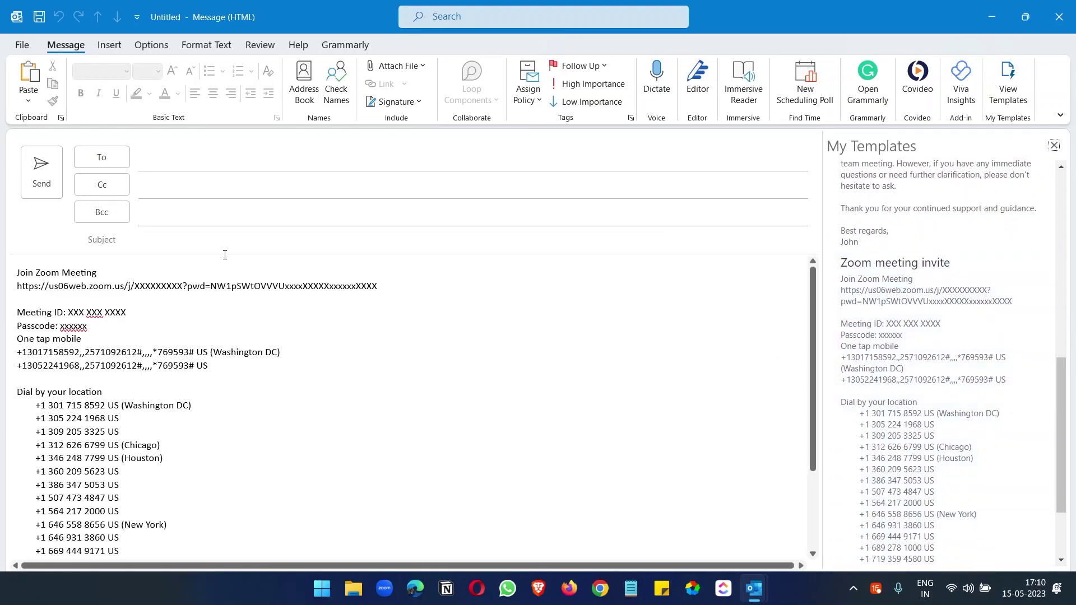
# - Give it the subject 'Zoom meeting invite', enter the recipient's e-mail address, and send
pyautogui.click(222, 243)
pyautogui.write('Zoom ')
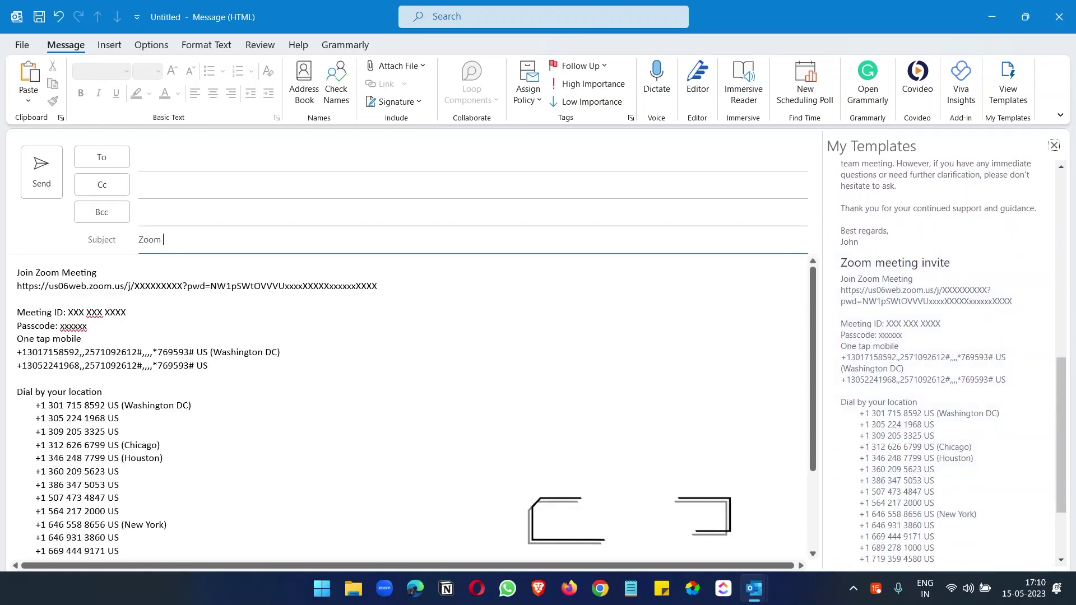
pyautogui.write('meeting invite')
pyautogui.click(167, 162)
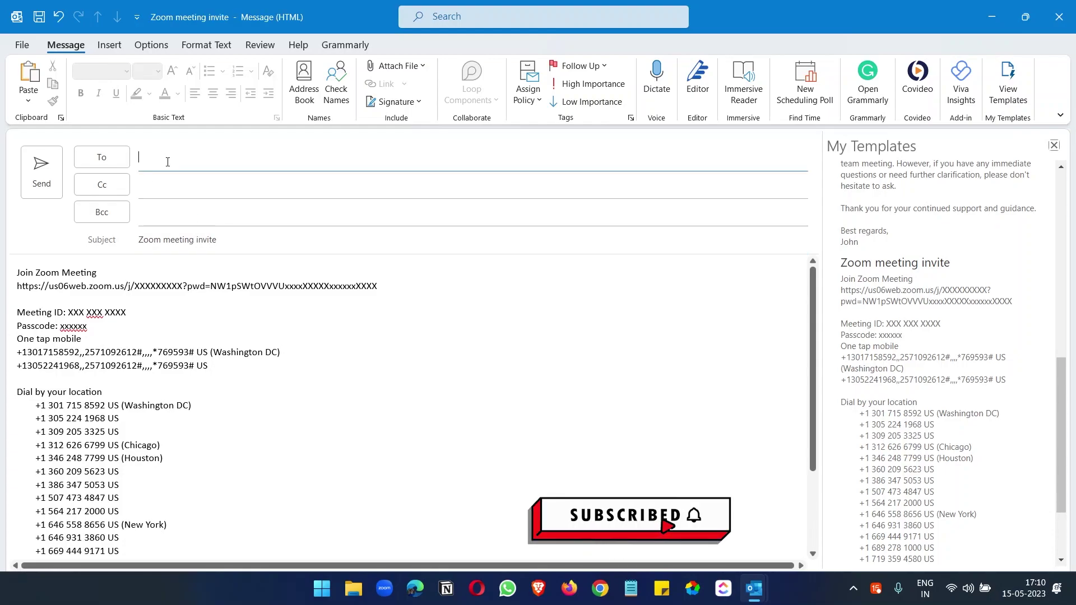
pyautogui.write('hello@e')
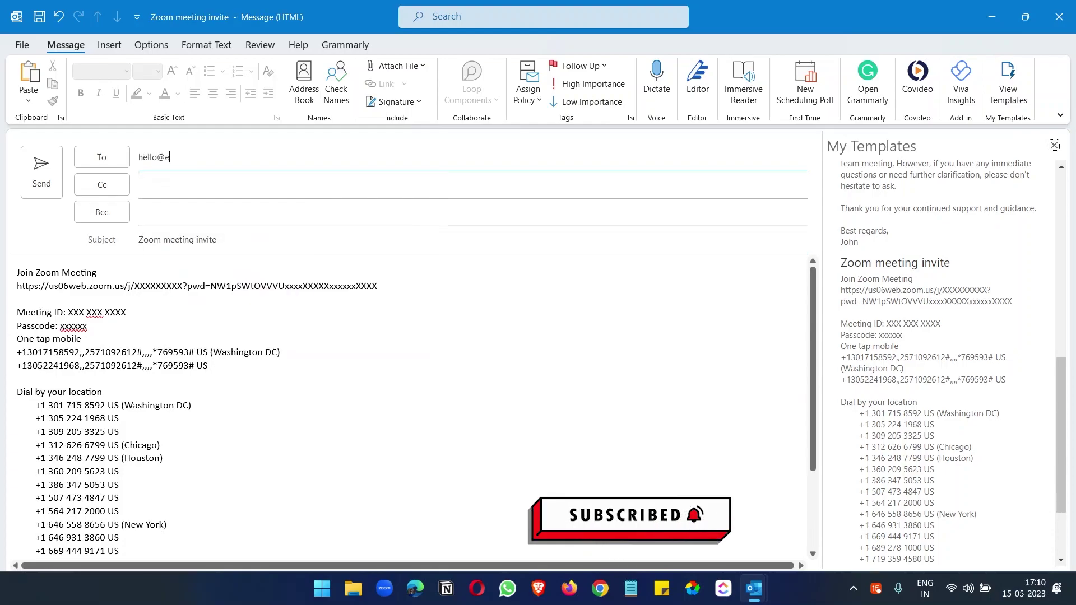
pyautogui.write('xample.com')
pyautogui.click(425, 322)
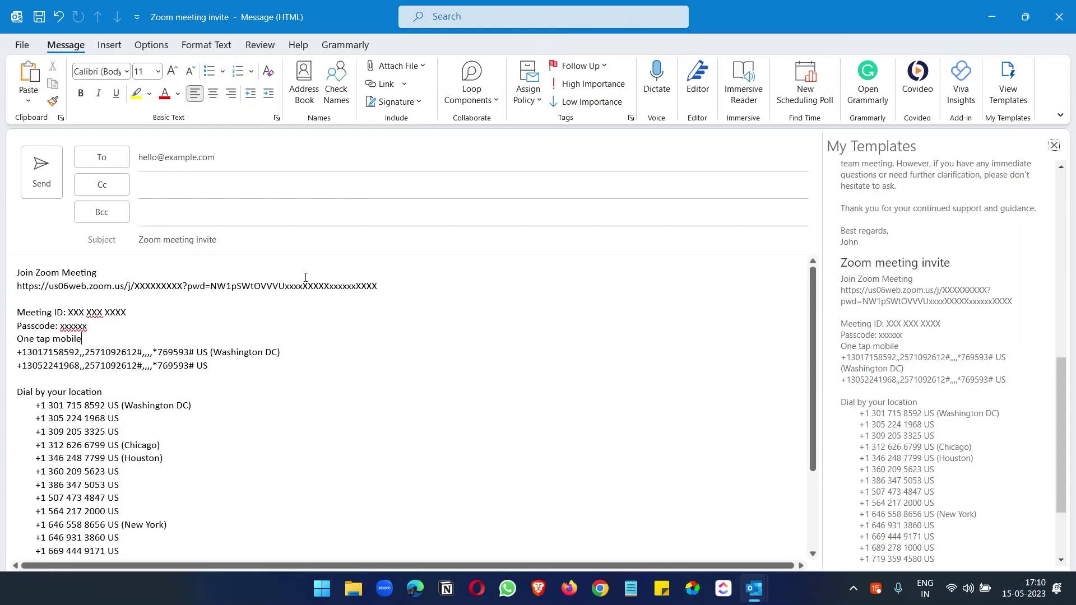
pyautogui.click(41, 175)
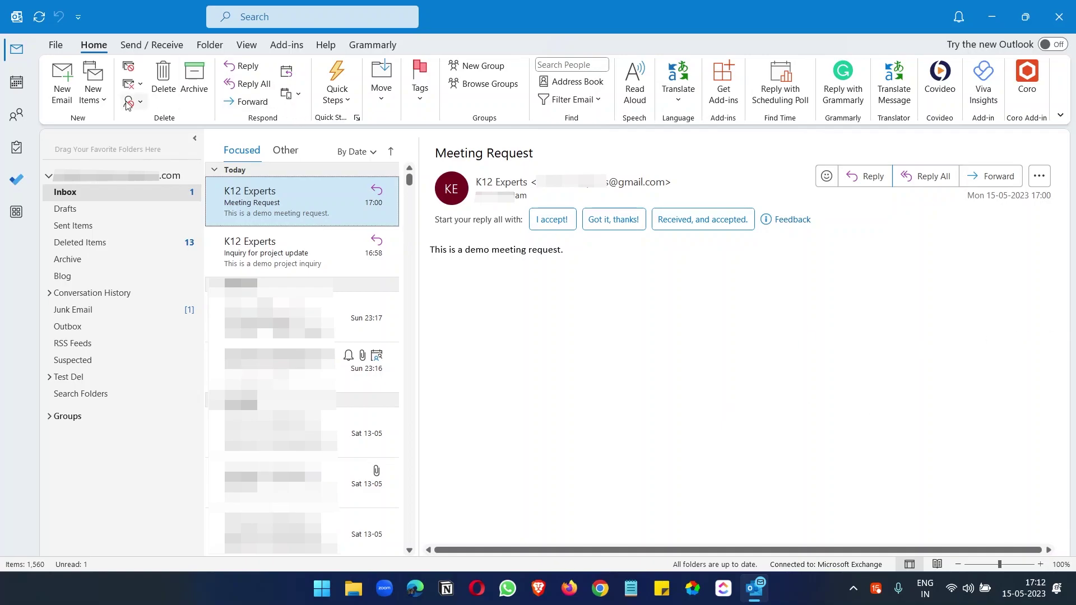
# - Start a new email with the pasted Zoom invitation and subject 'Zoom meeting invite'
pyautogui.click(61, 98)
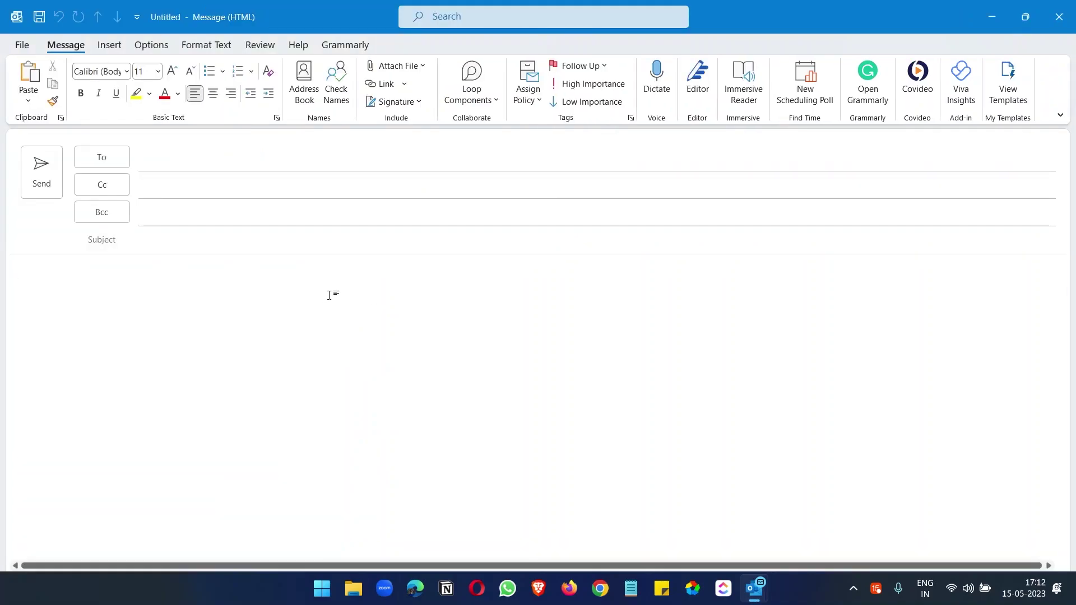
pyautogui.click(327, 292)
pyautogui.hotkey('ctrl', 'v')
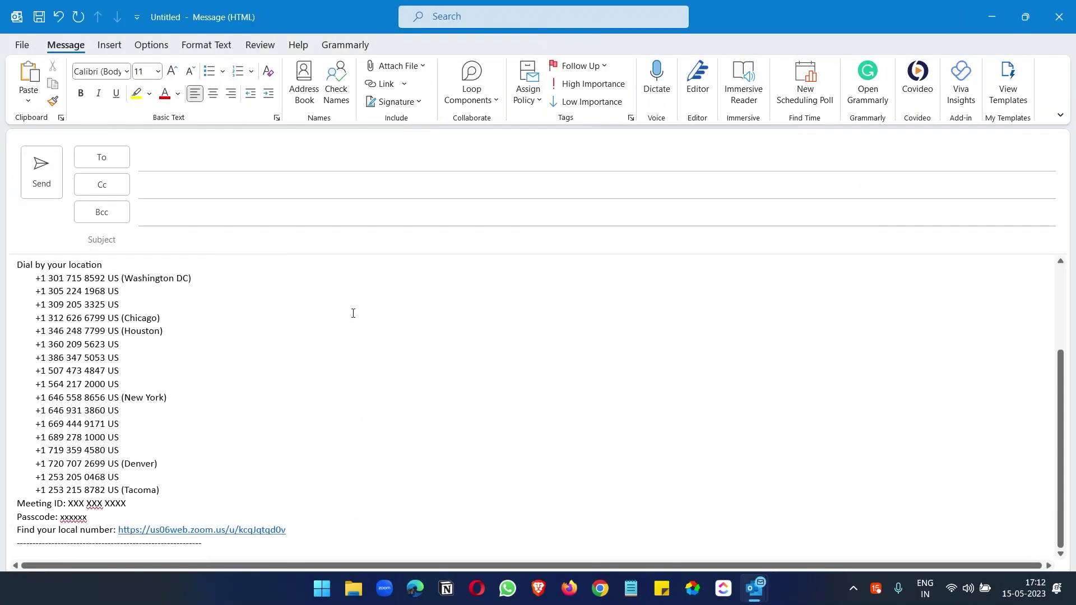
pyautogui.scroll(10, 319, 280)
pyautogui.click(283, 240)
pyautogui.write('Zoom meeting')
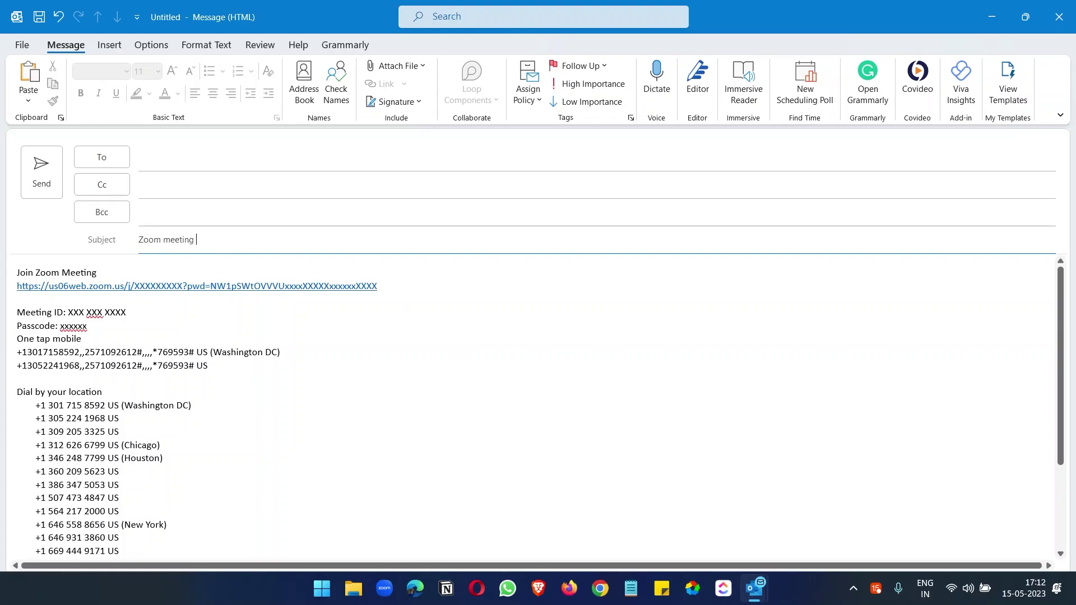
pyautogui.write(' invite')
# - Add the example Cc recipient's e-mail address to the invite
pyautogui.click(217, 190)
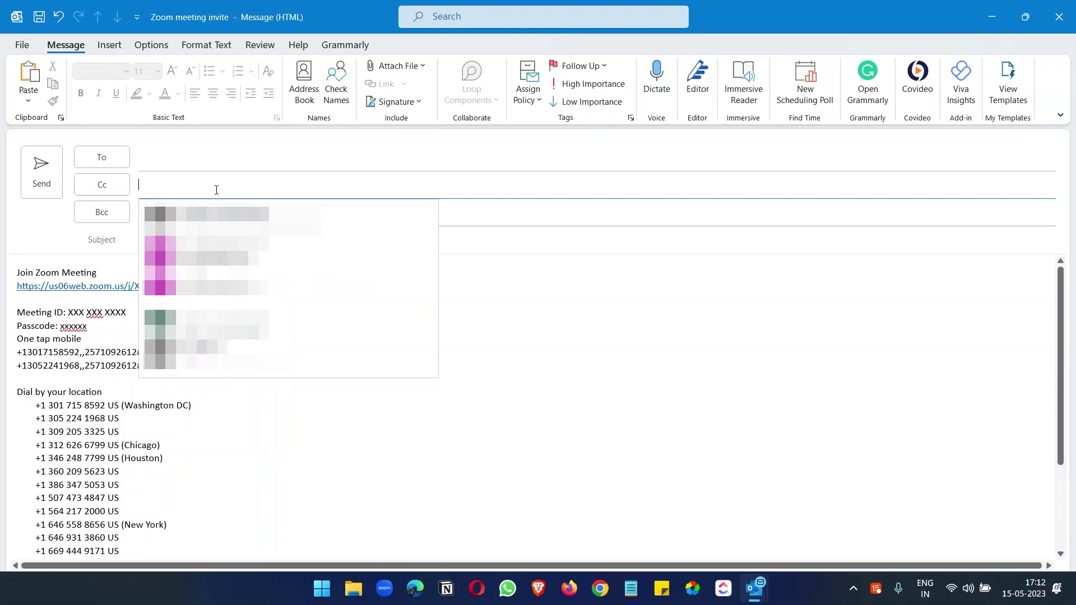
pyautogui.write('cc@exam')
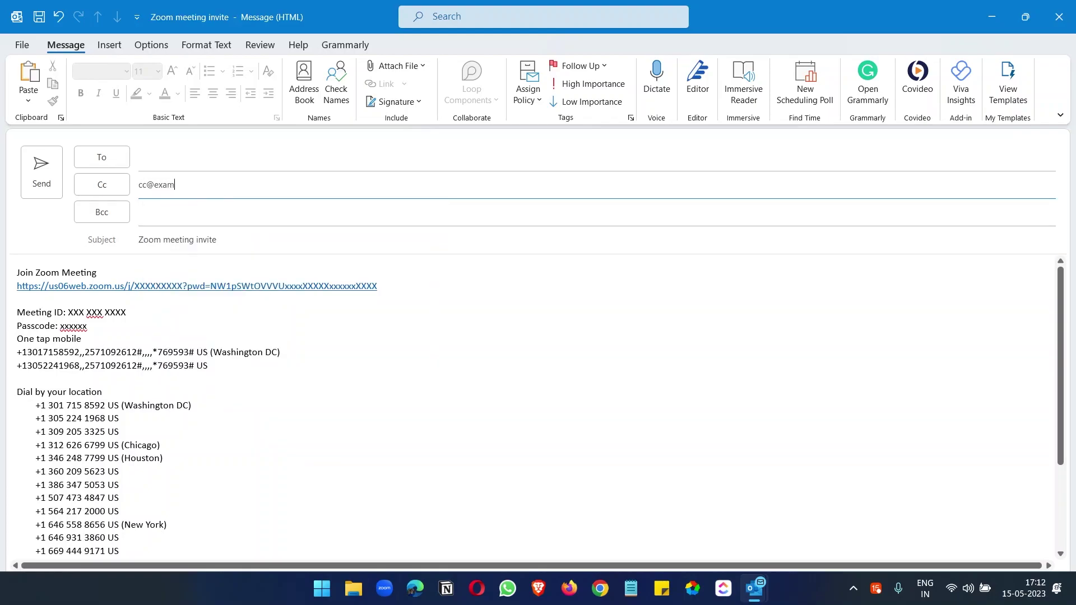
pyautogui.write('ple.com')
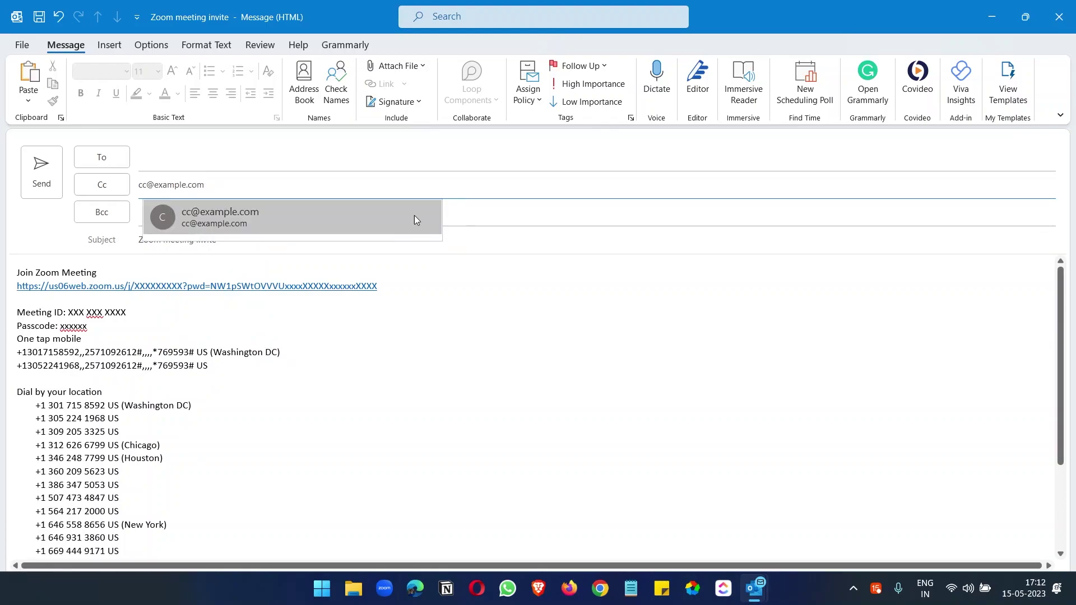
pyautogui.click(414, 219)
pyautogui.click(338, 212)
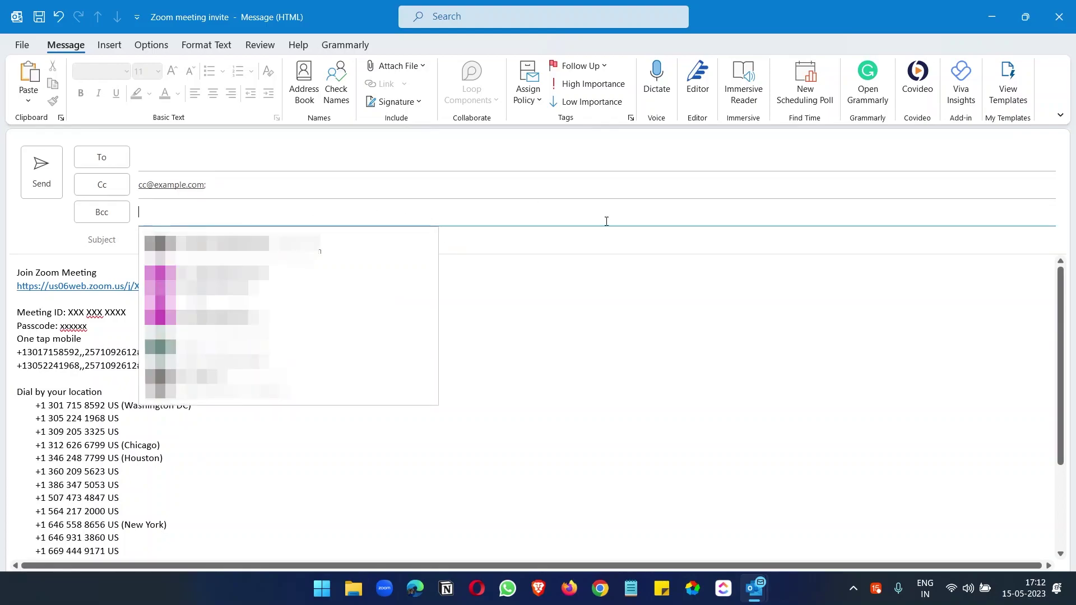
pyautogui.click(606, 288)
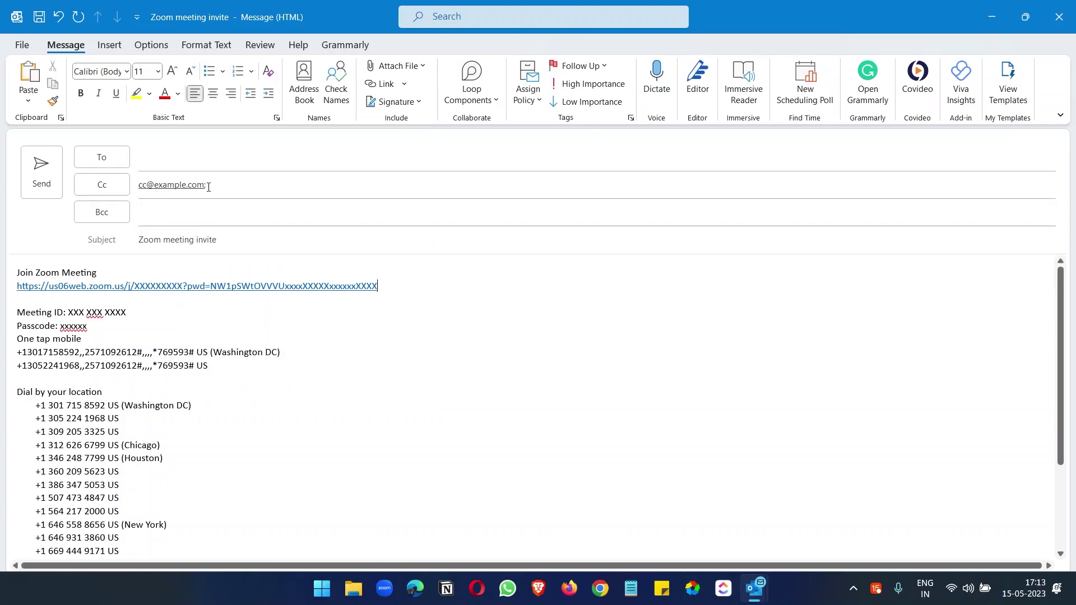
pyautogui.click(150, 45)
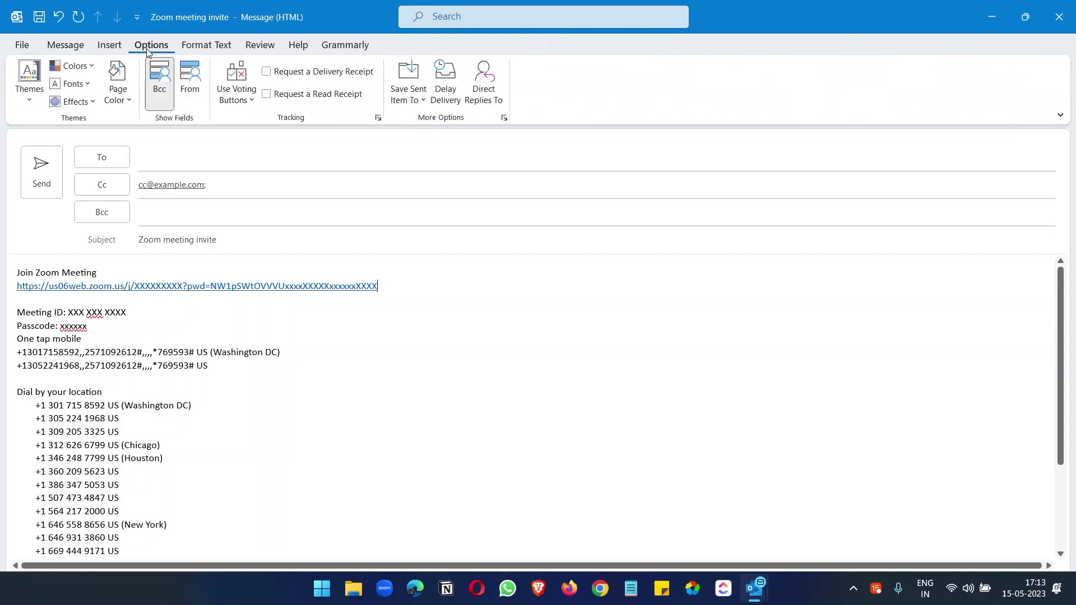
# - Turn on the Bcc field, add a Bcc recipient's e-mail address, and view the message's Info page
pyautogui.click(161, 94)
pyautogui.click(164, 216)
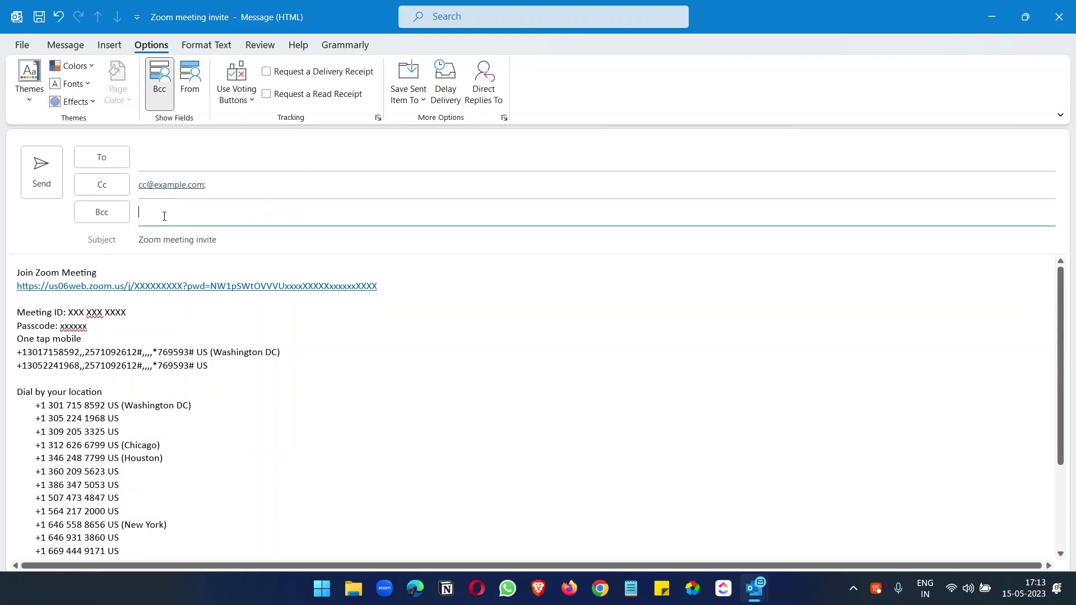
pyautogui.write('bcc@example.com')
pyautogui.click(423, 328)
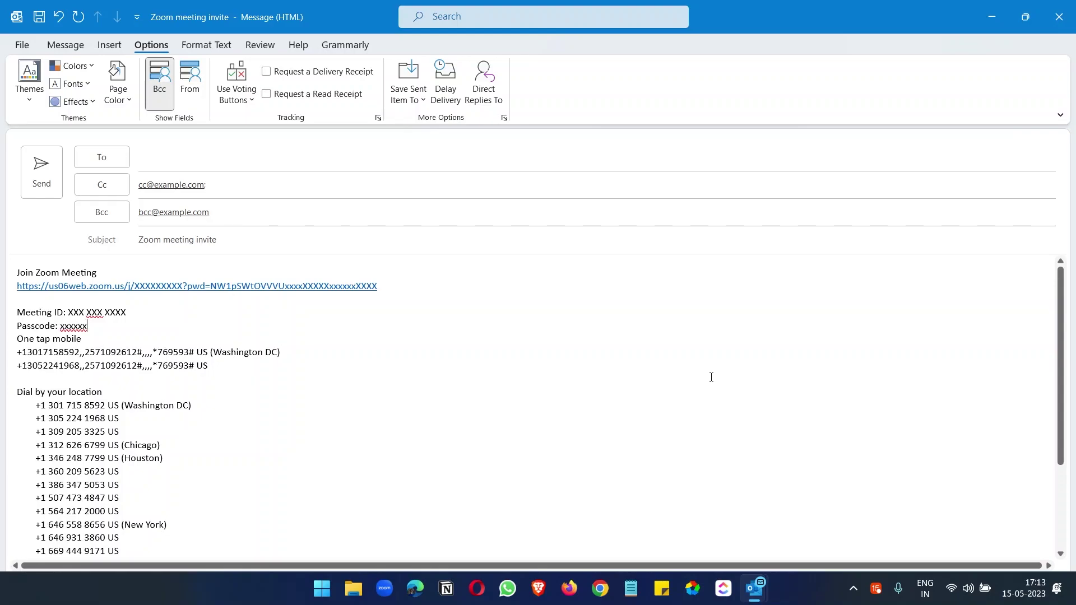
pyautogui.scroll(-2, 712, 383)
pyautogui.scroll(2, 713, 383)
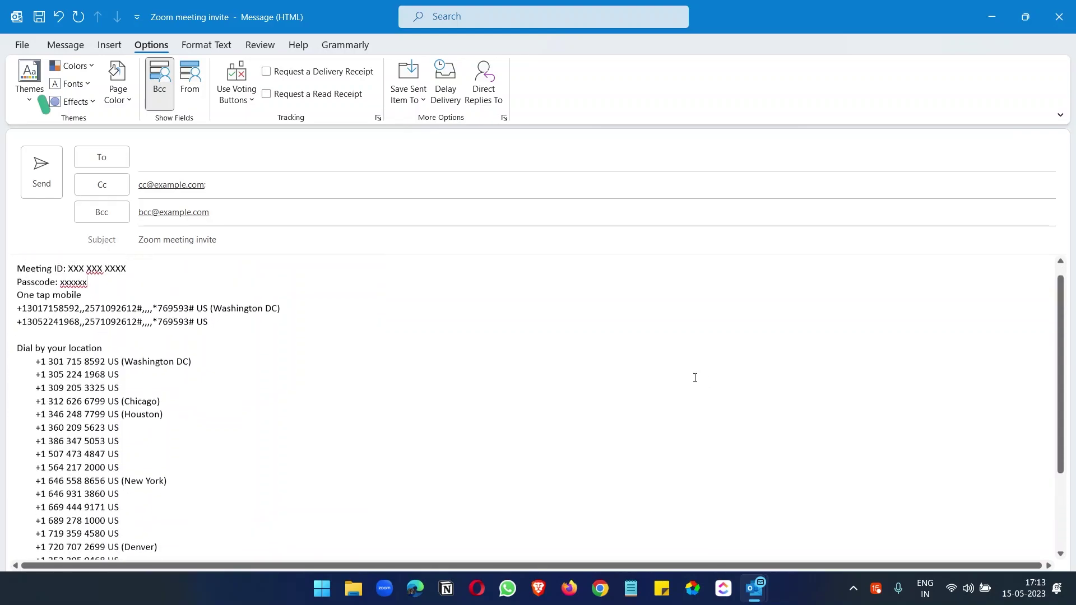
pyautogui.click(22, 45)
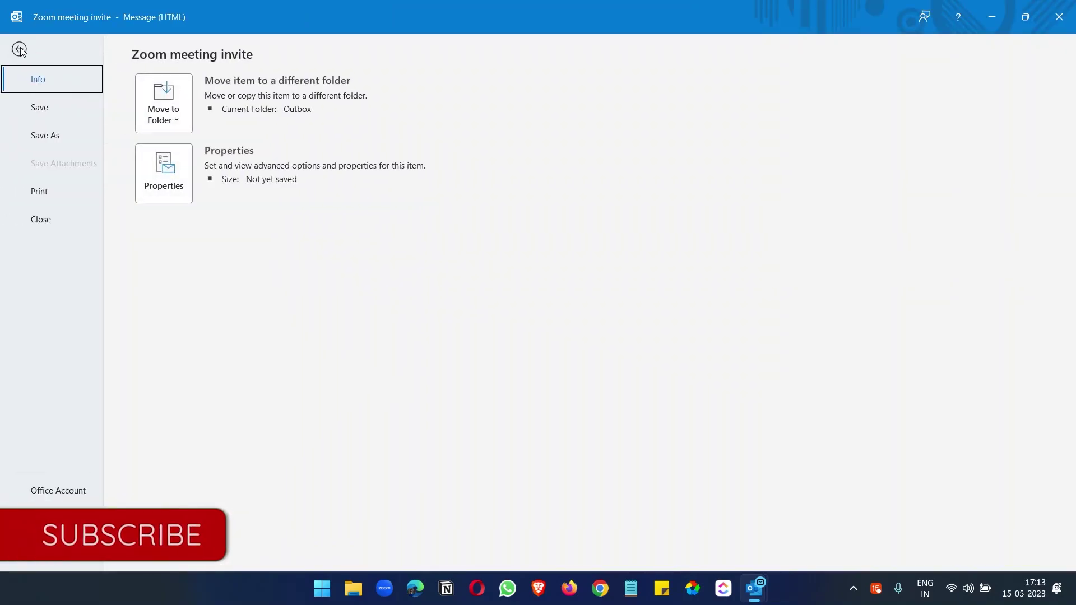
# - Save the invite as Outlook Template 'Zoom meeting invite' on the Desktop
pyautogui.click(44, 136)
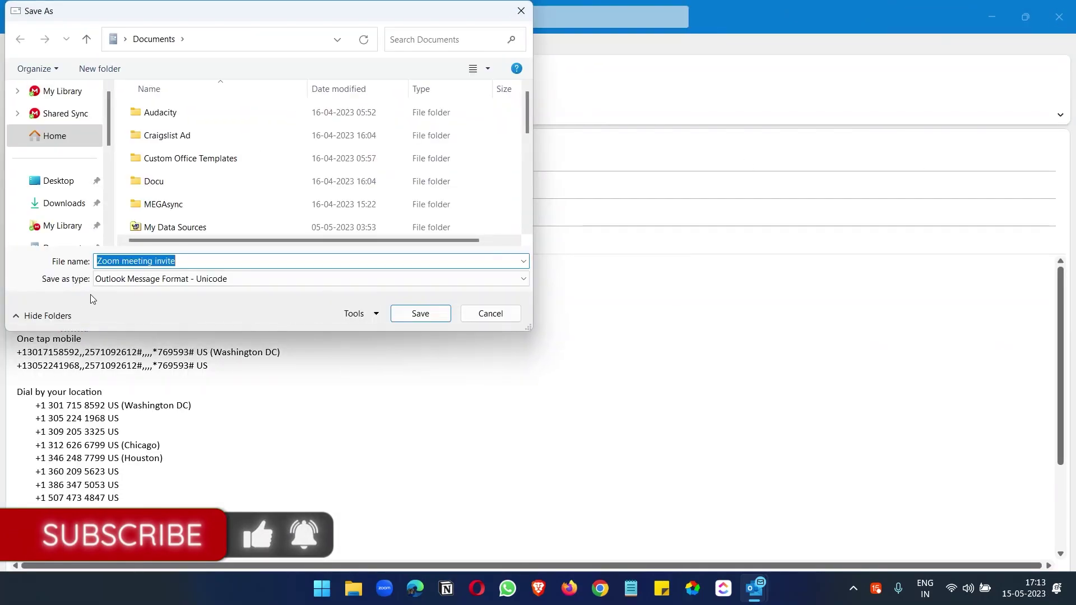
pyautogui.click(163, 280)
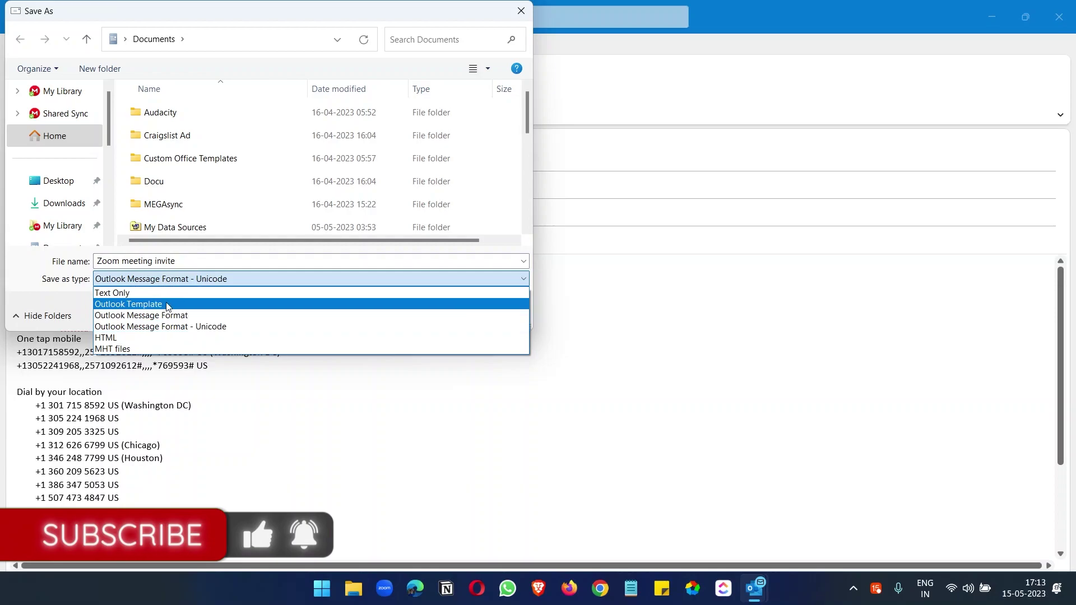
pyautogui.click(167, 304)
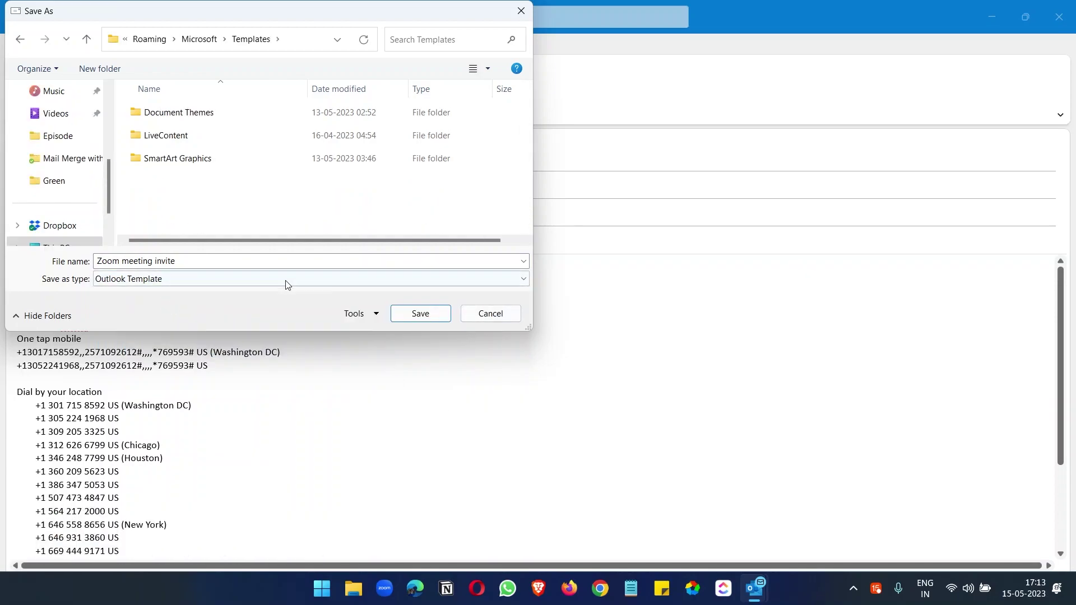
pyautogui.click(197, 262)
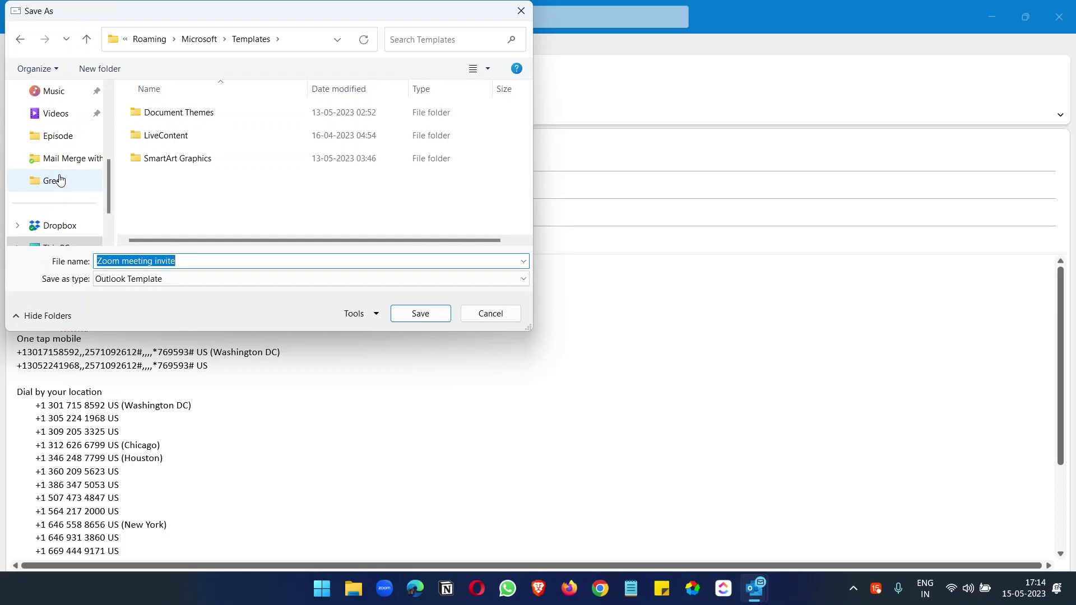
pyautogui.scroll(3, 60, 179)
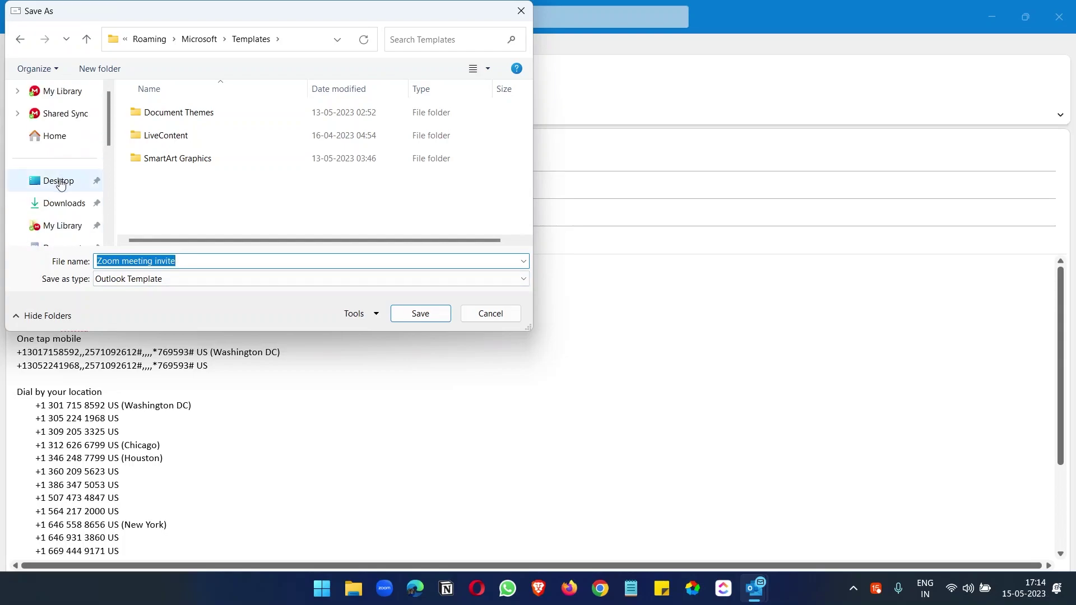
pyautogui.click(60, 181)
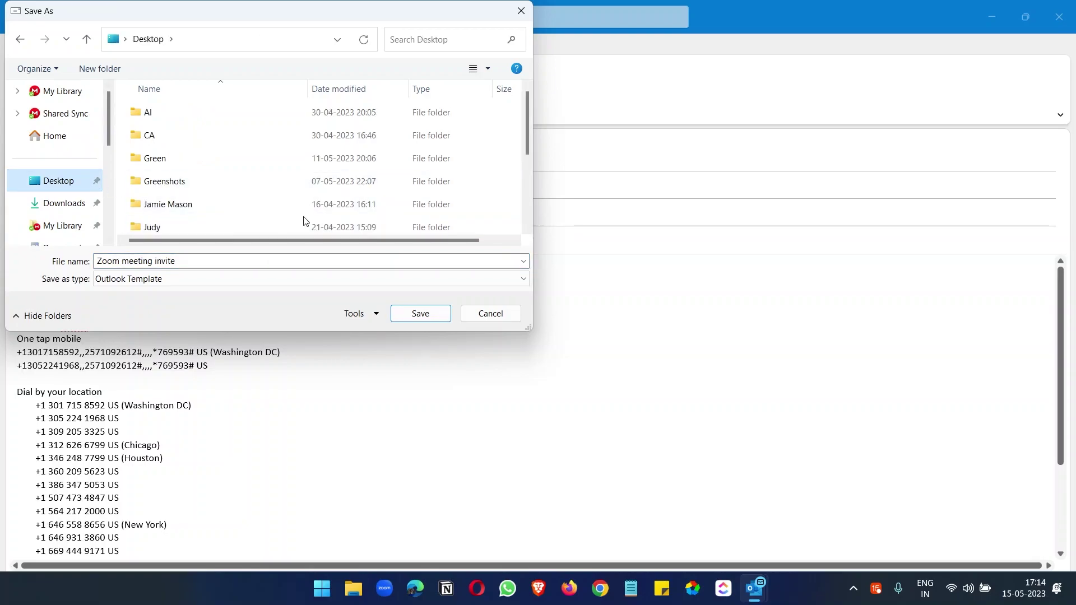
pyautogui.click(420, 313)
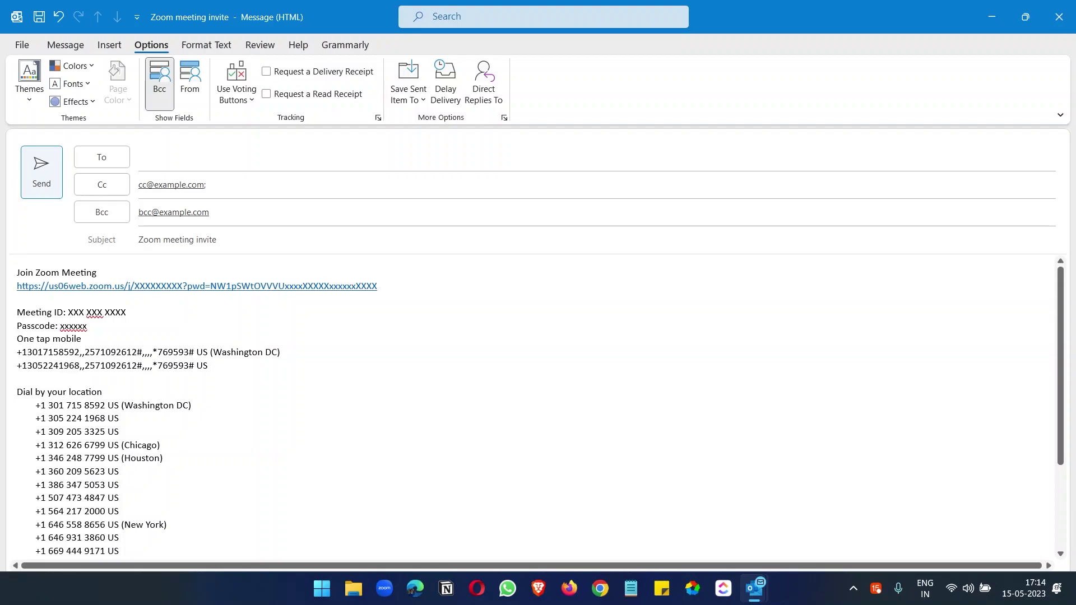
# - Enter a recipient's e-mail address in To and send the template invite with its preset Cc and Bcc
pyautogui.click(993, 17)
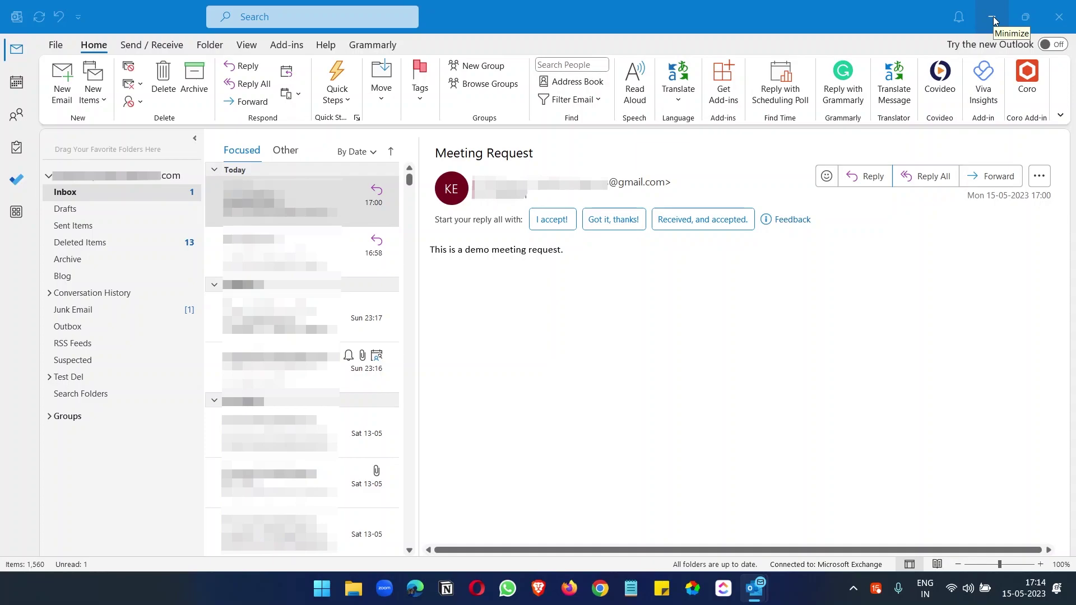
pyautogui.click(993, 17)
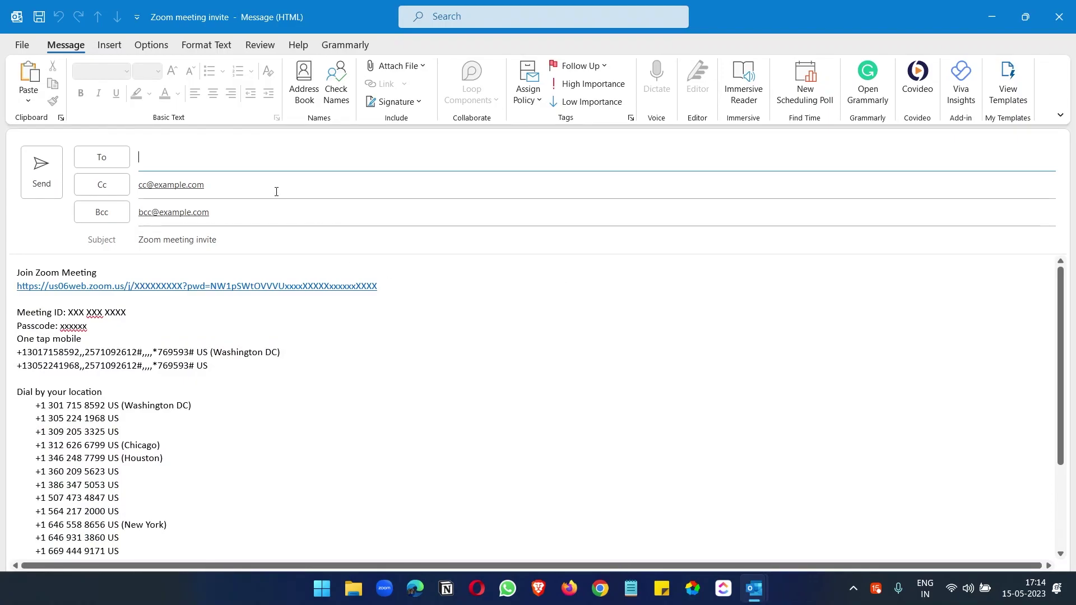
pyautogui.write('hi@exa')
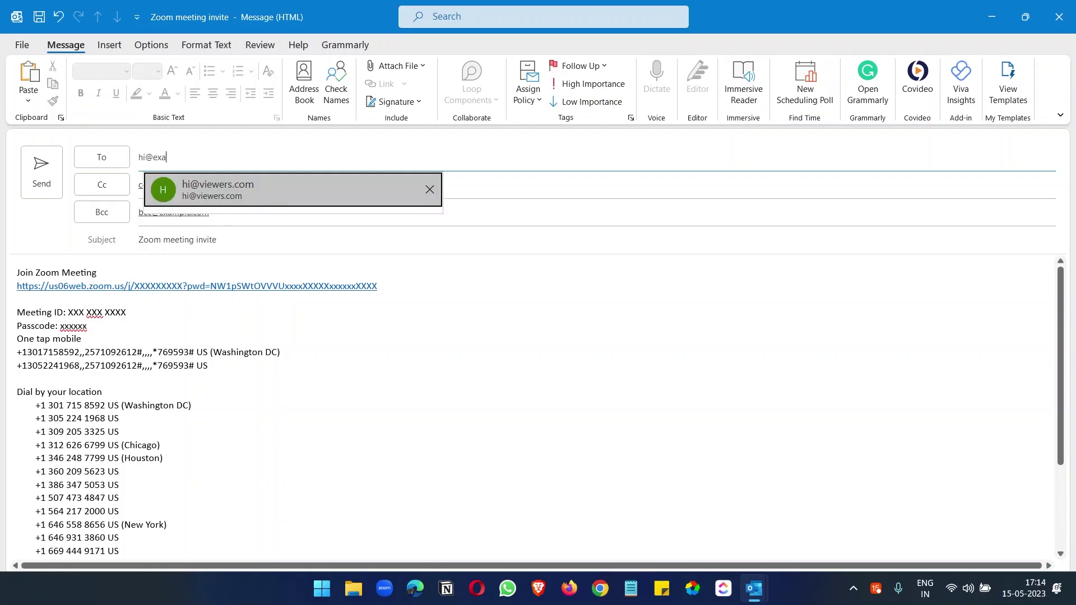
pyautogui.write('mple.com;')
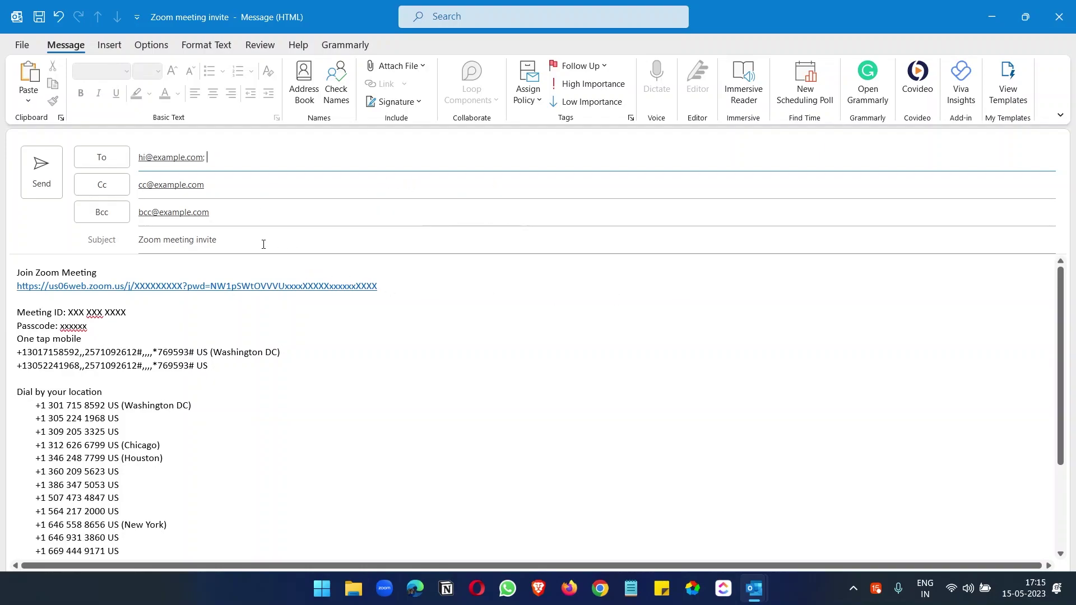
pyautogui.click(196, 212)
pyautogui.click(59, 191)
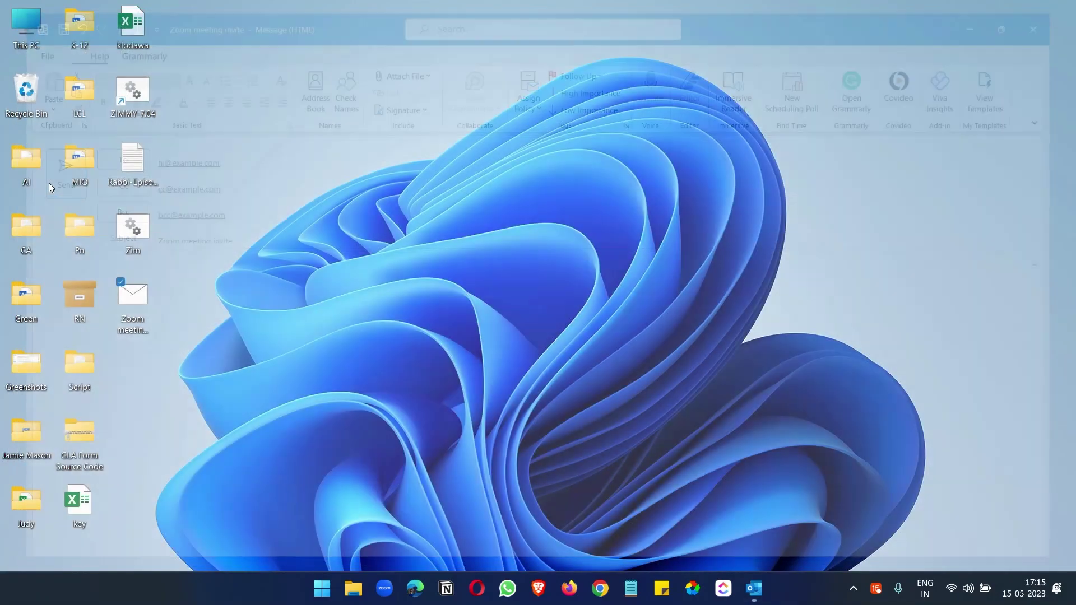
# - Open the Zoom meeting invite template from the desktop, review its body, and show its File Info page
pyautogui.press('Return')
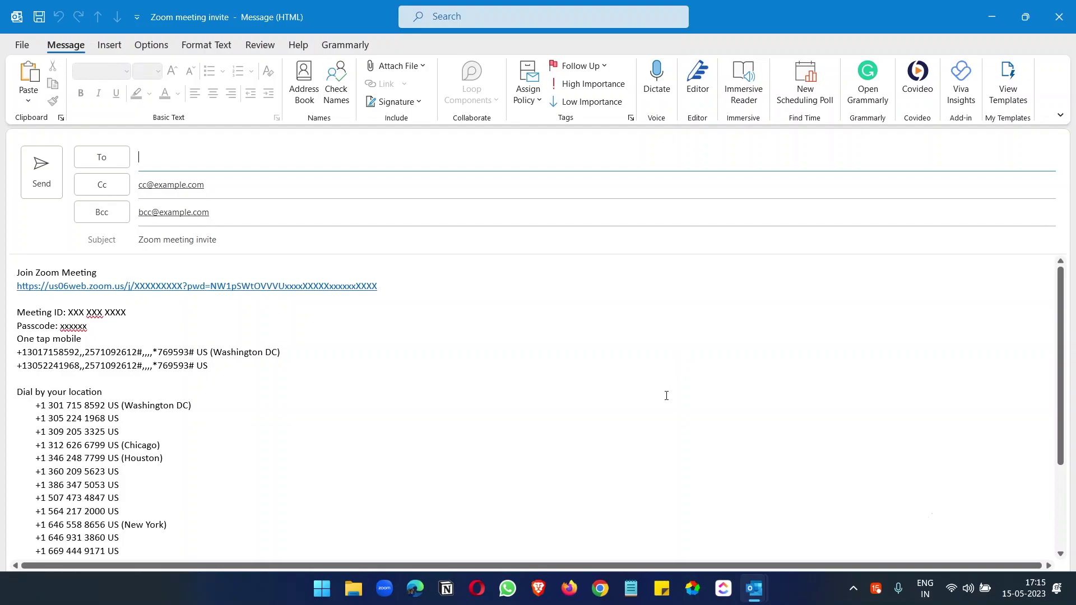
pyautogui.scroll(-3, 199, 430)
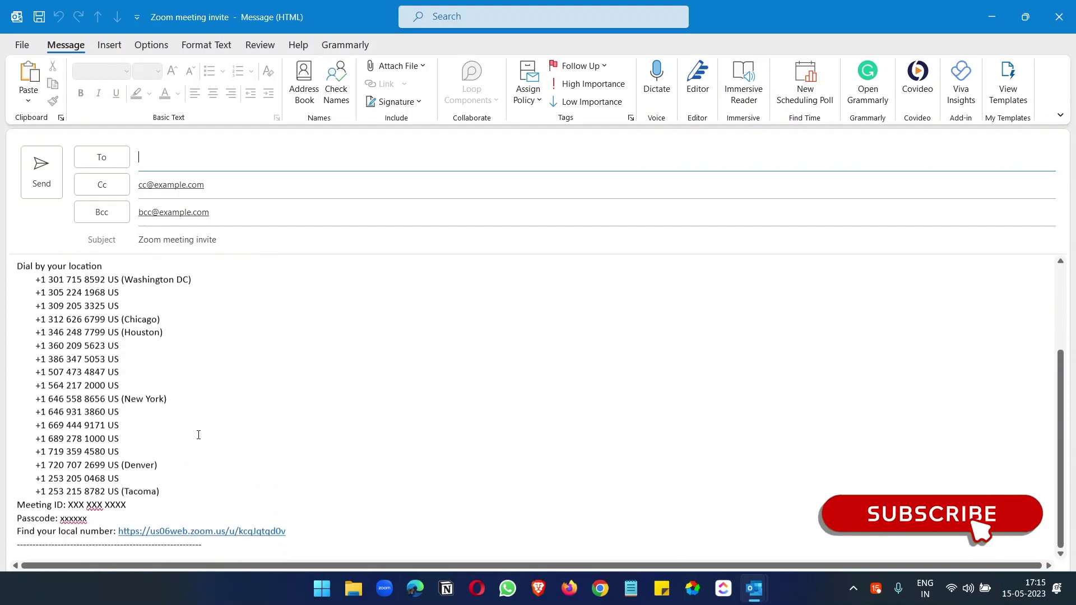
pyautogui.scroll(3, 199, 435)
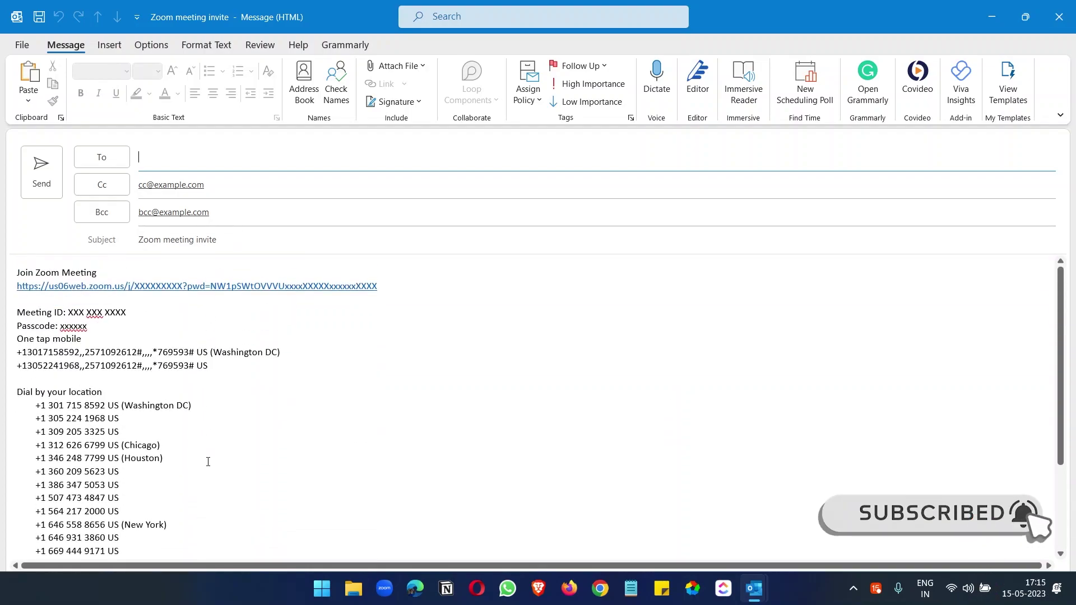
pyautogui.scroll(-3, 208, 461)
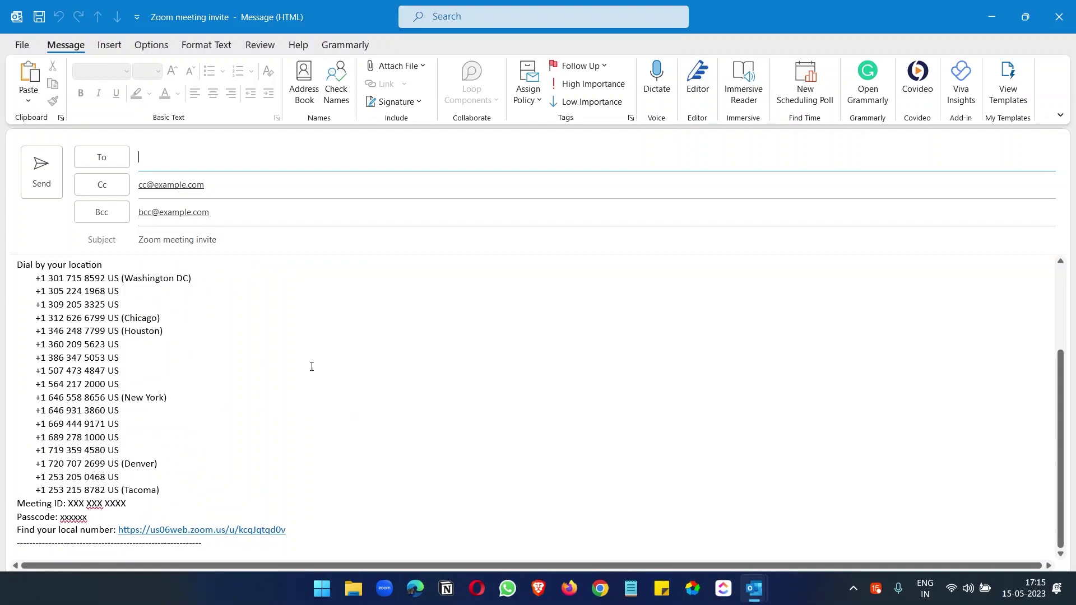
pyautogui.scroll(3, 448, 401)
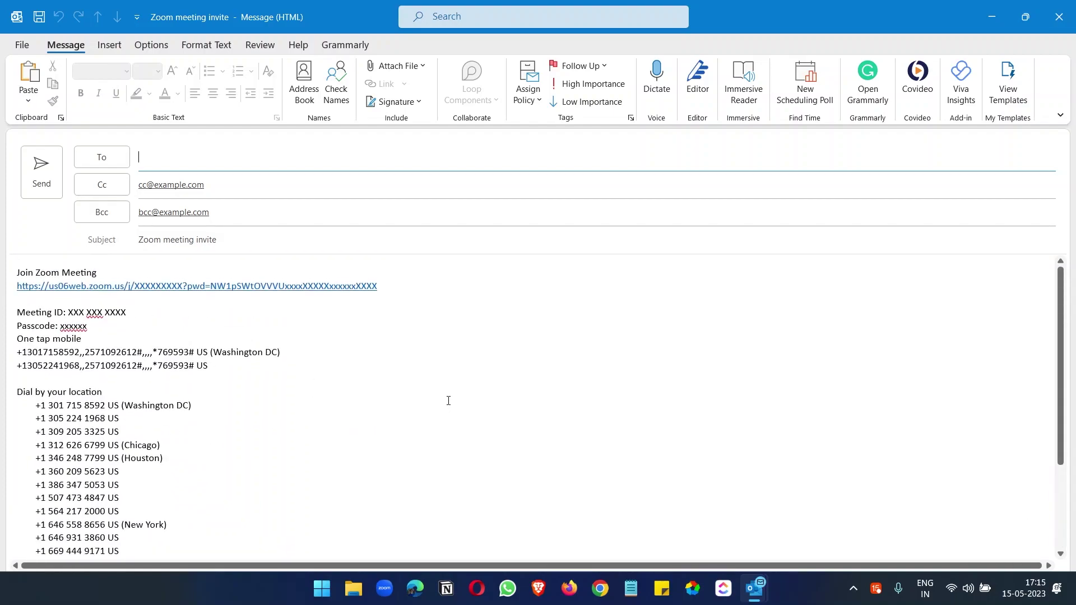
pyautogui.click(22, 46)
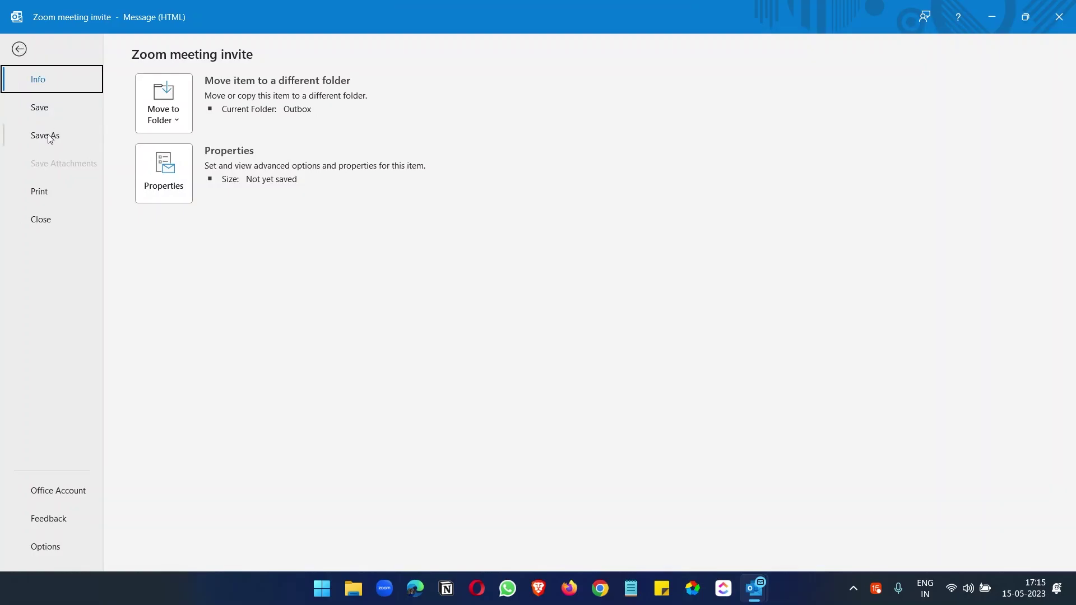
# - Set up Save As with the Outlook Template file type and Desktop as the save location
pyautogui.click(46, 135)
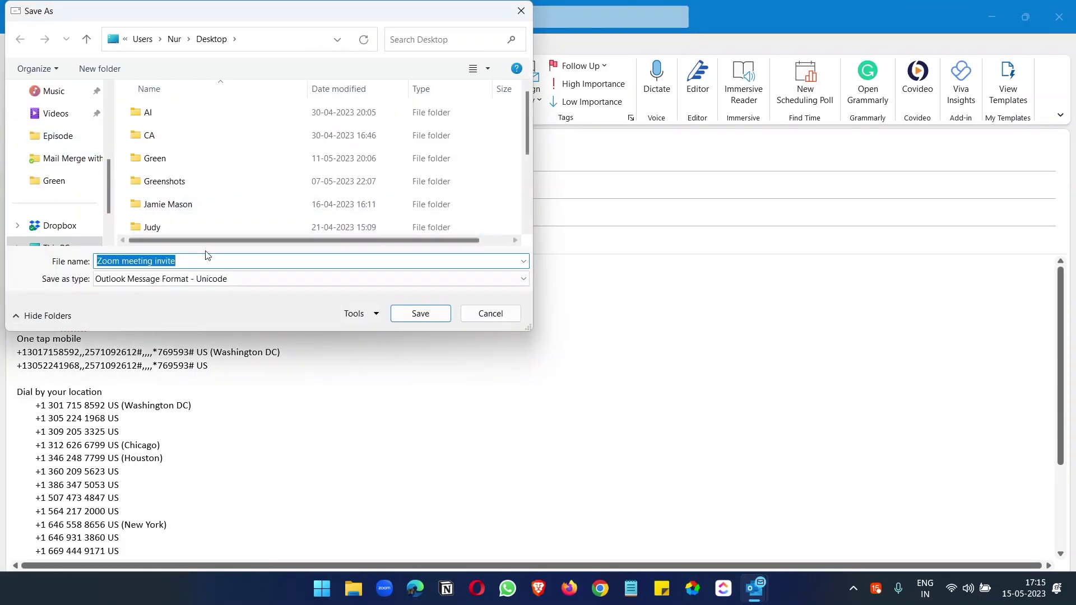
pyautogui.click(227, 278)
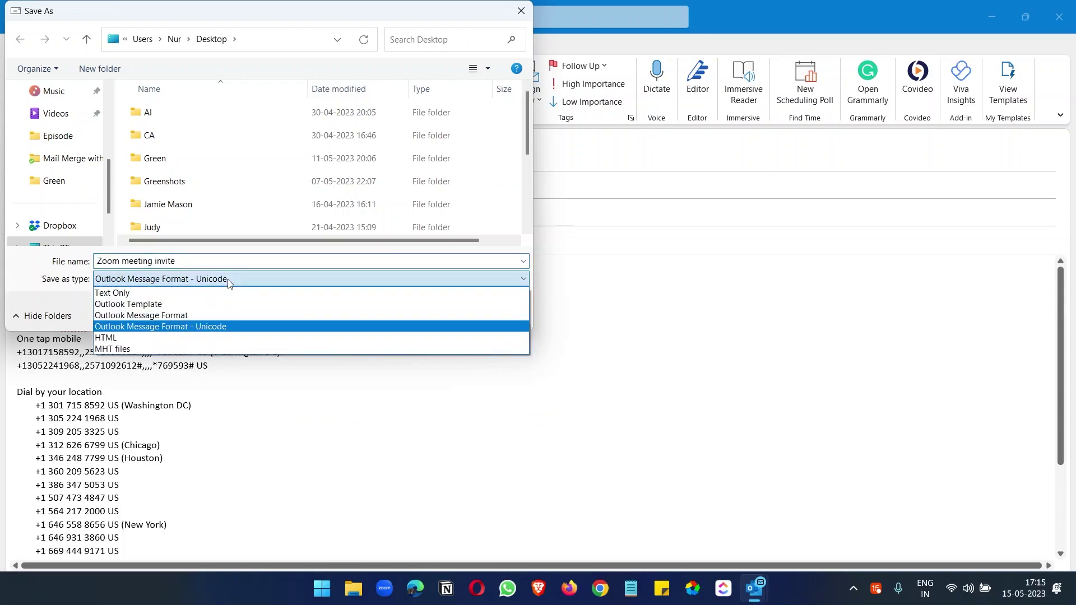
pyautogui.click(226, 310)
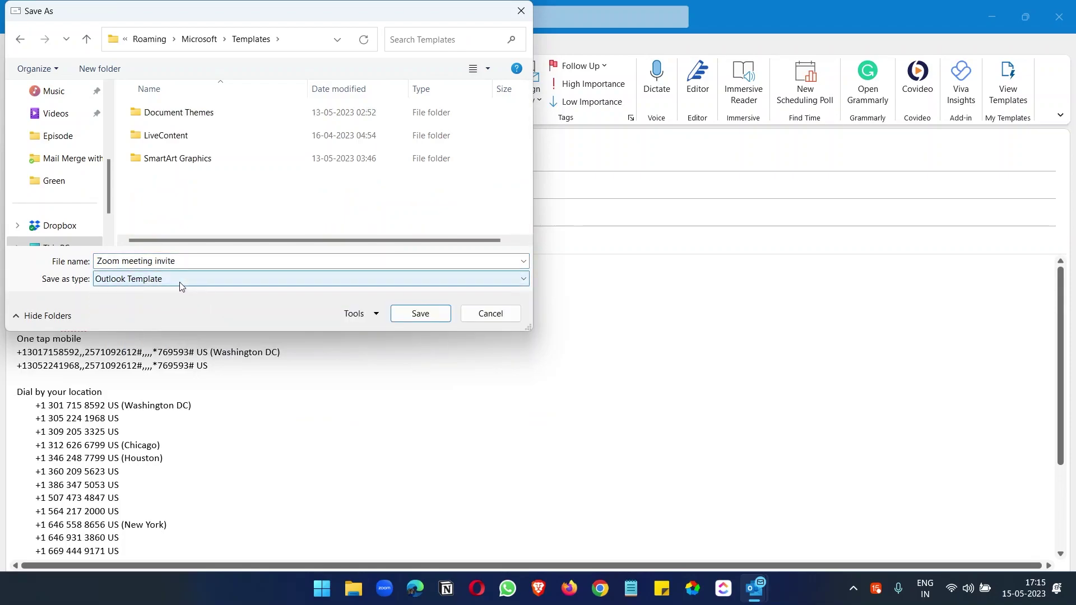
pyautogui.scroll(3, 65, 168)
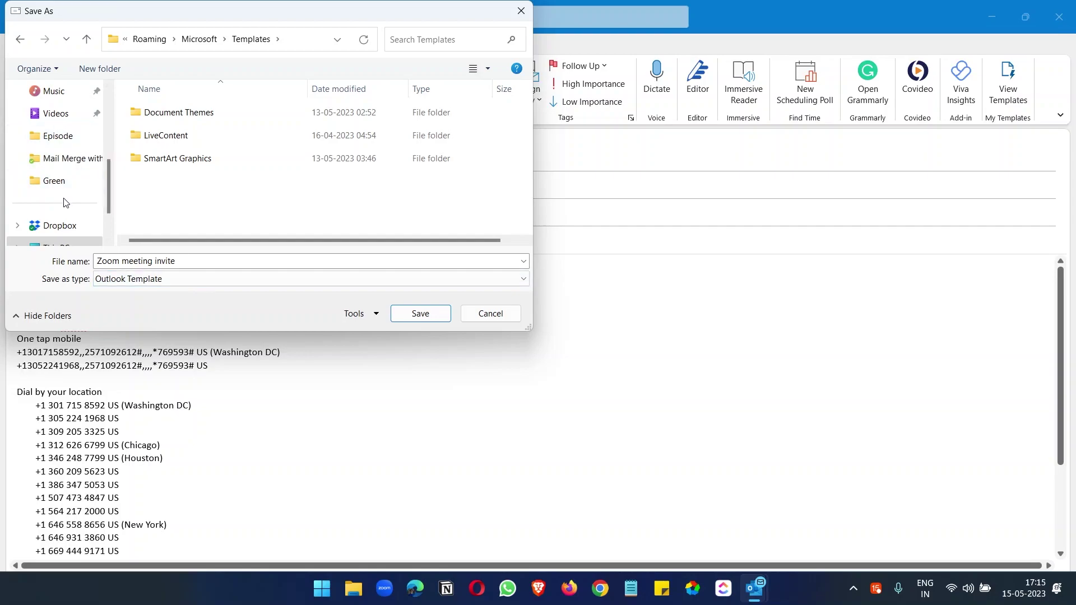
pyautogui.click(58, 180)
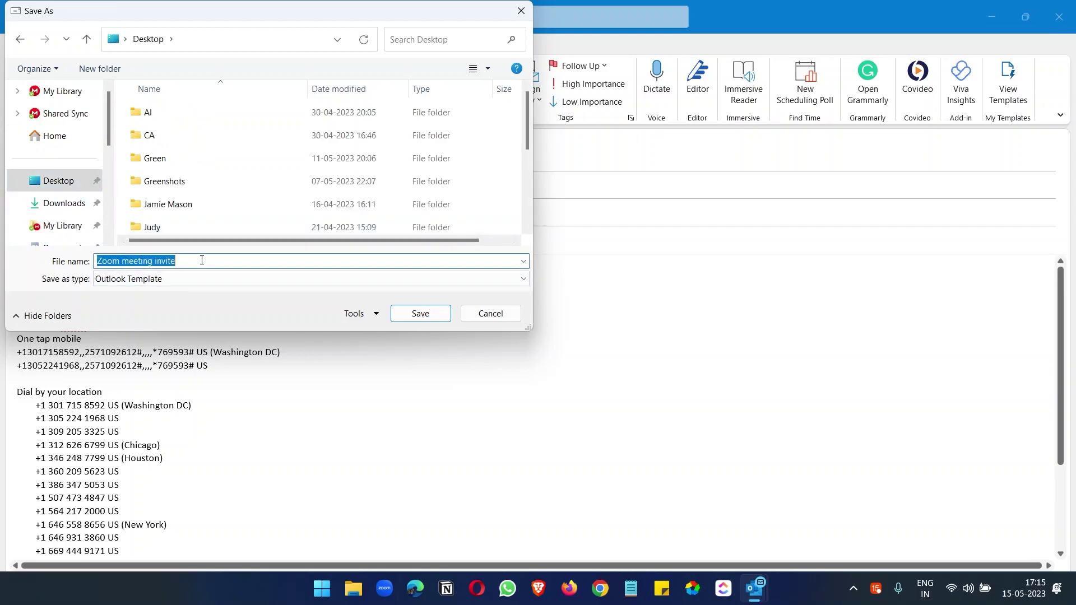